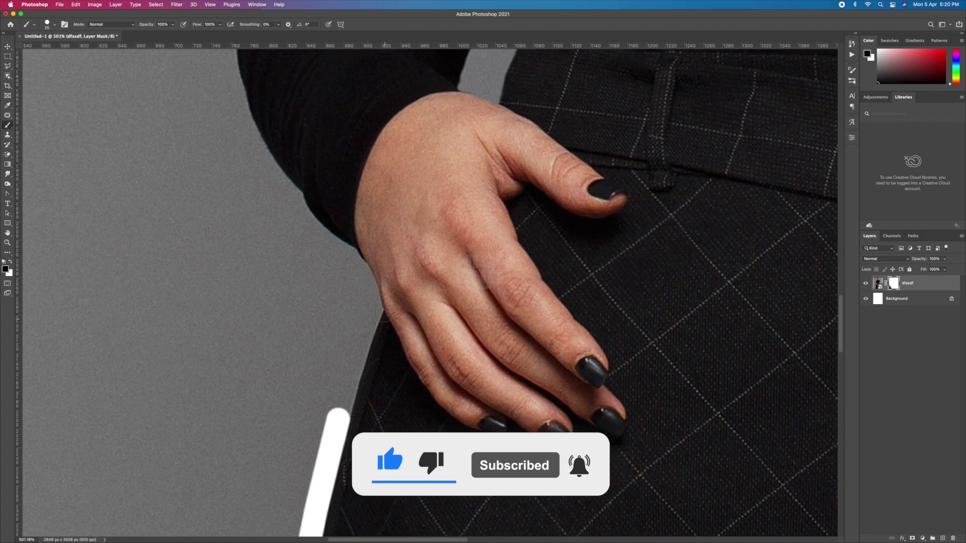
- Paint the white mask outline up the arm edge to the shoulder and along the hair
left_click_drag(338, 413, 330, 244)
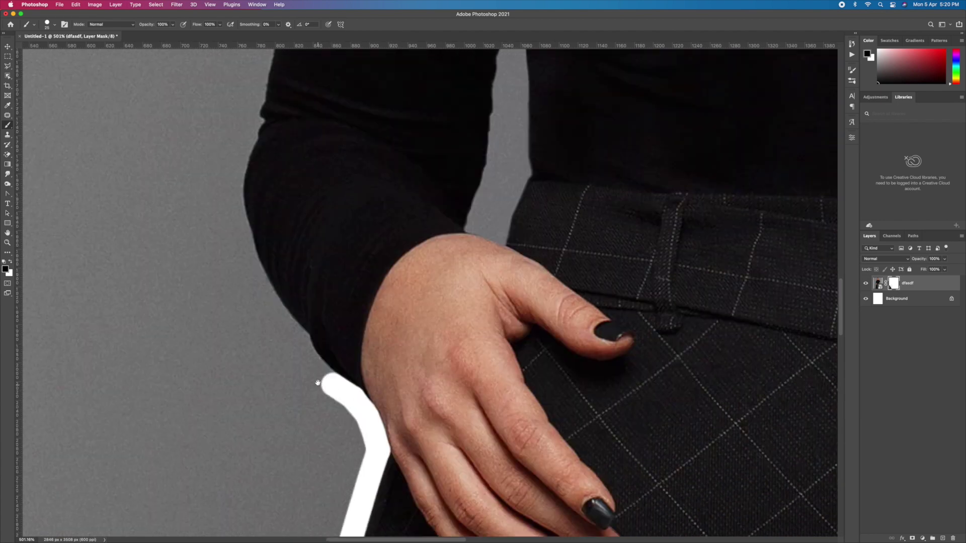
mouse_move(318, 384)
left_mouse_down()
mouse_move(242, 242)
mouse_move(236, 378)
mouse_move(259, 112)
left_mouse_up()
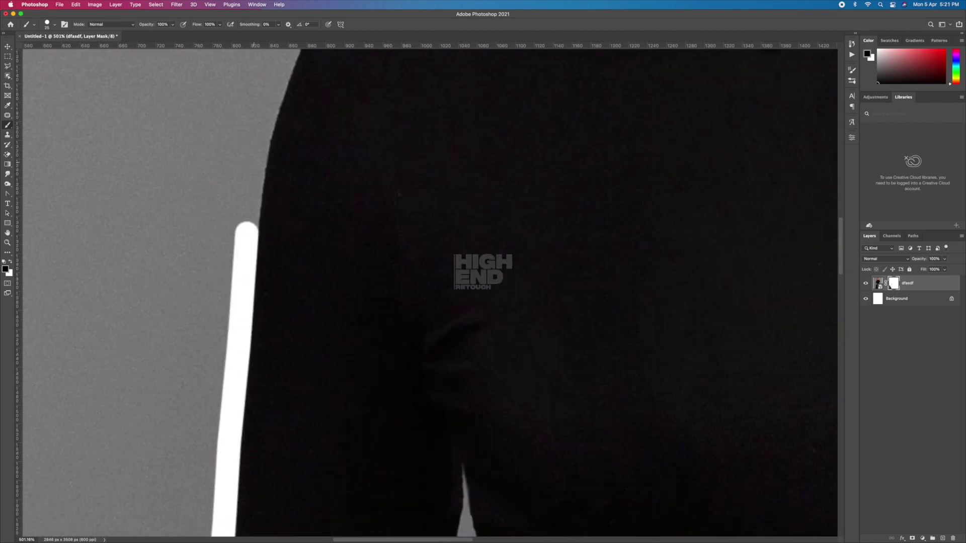
left_click_drag(247, 231, 350, 145)
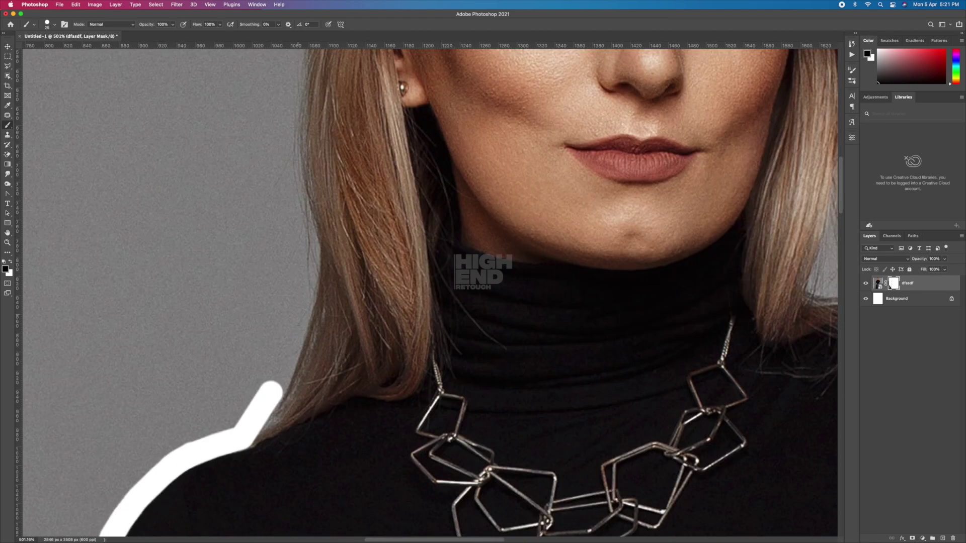
left_click_drag(270, 388, 291, 194)
mouse_move(209, 410)
left_mouse_down()
mouse_move(292, 242)
mouse_move(437, 161)
mouse_move(610, 194)
mouse_move(686, 269)
mouse_move(741, 452)
left_mouse_up()
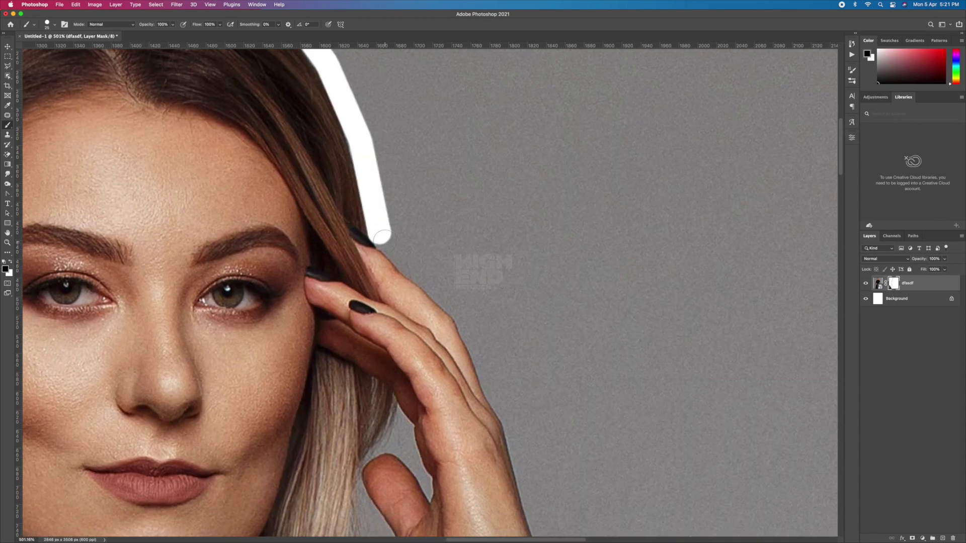
- Carry the white outline from the hair down the hand and along the sleeve edge
left_click_drag(392, 243, 459, 309)
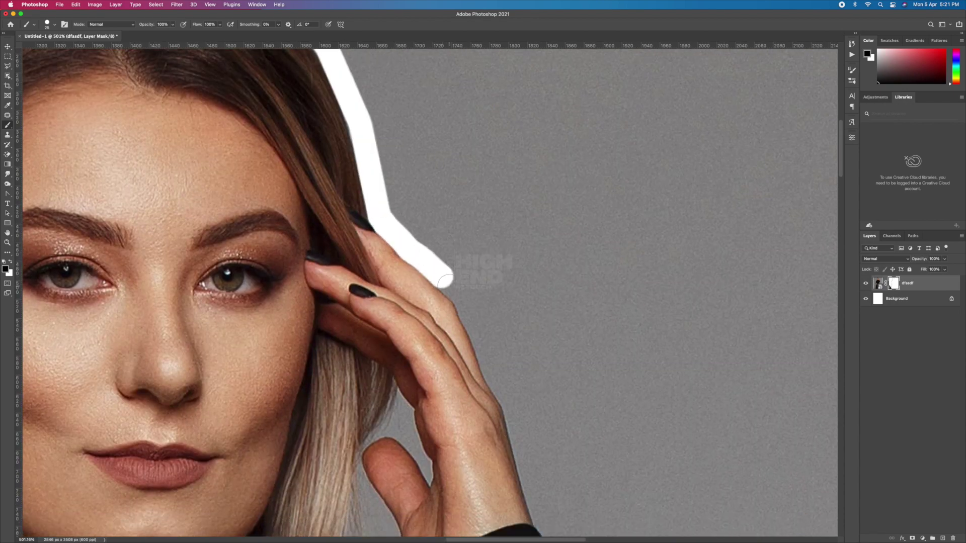
mouse_move(442, 276)
left_mouse_down()
mouse_move(468, 308)
mouse_move(512, 447)
left_mouse_up()
left_click_drag(515, 509, 525, 499)
scroll(390, 180, "down", 10)
left_click_drag(396, 191, 524, 432)
- Continue the outline down the figure, swapping the foreground colour to white with X
scroll(524, 431, "down", 10)
mouse_move(464, 140)
left_mouse_down()
mouse_move(493, 230)
mouse_move(543, 313)
mouse_move(564, 487)
left_mouse_up()
scroll(565, 490, "down", 10)
mouse_move(558, 151)
left_mouse_down()
mouse_move(537, 199)
mouse_move(455, 263)
mouse_move(415, 276)
mouse_move(332, 268)
mouse_move(334, 302)
left_mouse_up()
key("x")
scroll(335, 302, "down", 8)
mouse_move(394, 86)
left_mouse_down()
mouse_move(338, 385)
mouse_move(392, 425)
mouse_move(418, 473)
mouse_move(398, 509)
left_mouse_up()
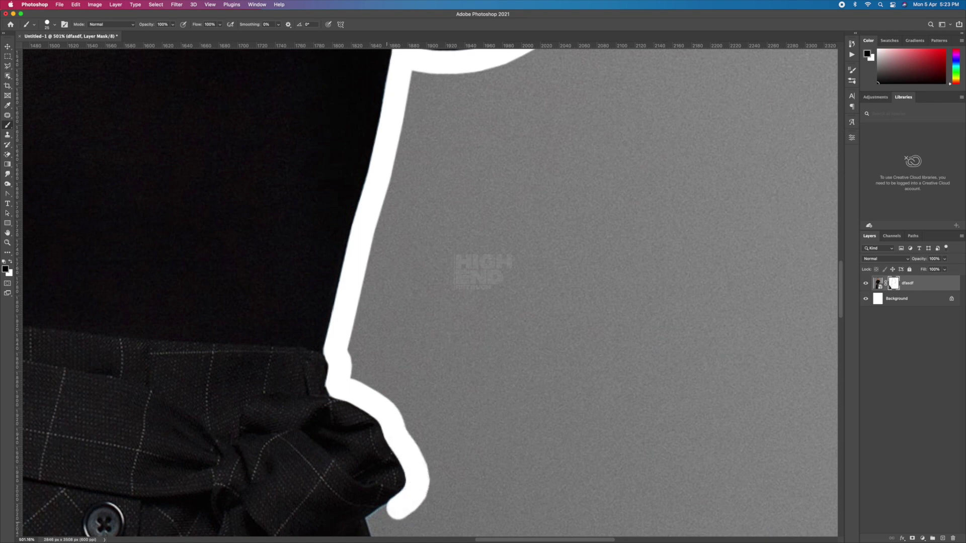
scroll(397, 509, "down", 5)
mouse_move(401, 241)
left_mouse_down()
mouse_move(372, 258)
mouse_move(410, 340)
mouse_move(453, 511)
left_mouse_up()
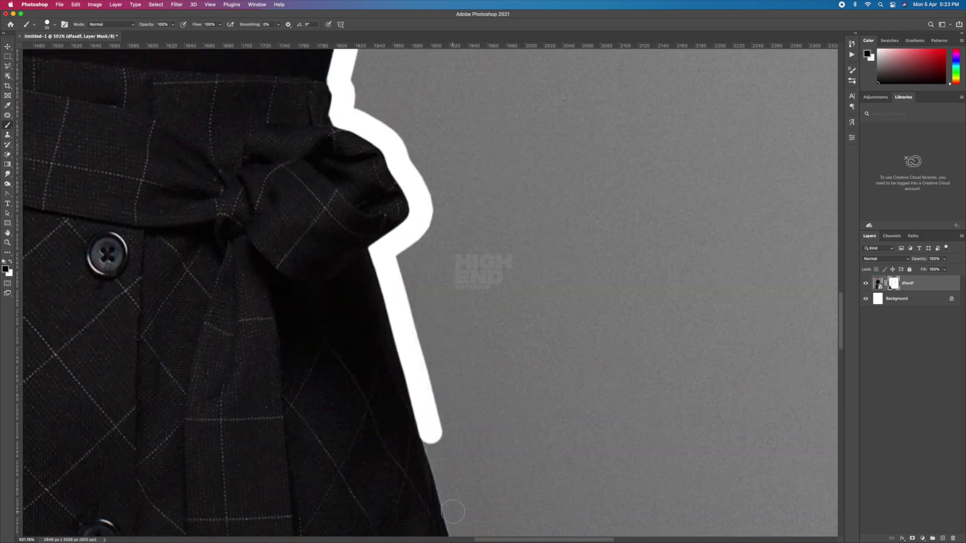
- Trace the white outline down along the skirt edge
scroll(453, 511, "down", 6)
mouse_move(436, 186)
left_mouse_down()
mouse_move(483, 312)
mouse_move(503, 410)
left_mouse_up()
scroll(528, 513, "down", 5)
left_click_drag(442, 140, 498, 362)
scroll(498, 362, "down", 4)
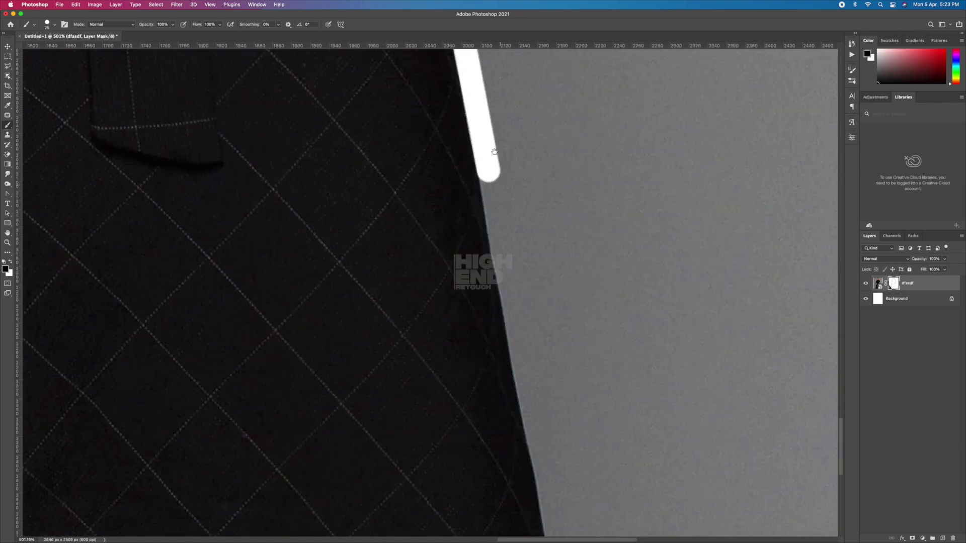
left_click_drag(489, 168, 539, 425)
scroll(552, 425, "down", 5)
scroll(312, 151, "up", 10)
- Set a 12 px brush and paint white beside the arm, undoing the overshooting stroke
right_click(393, 292)
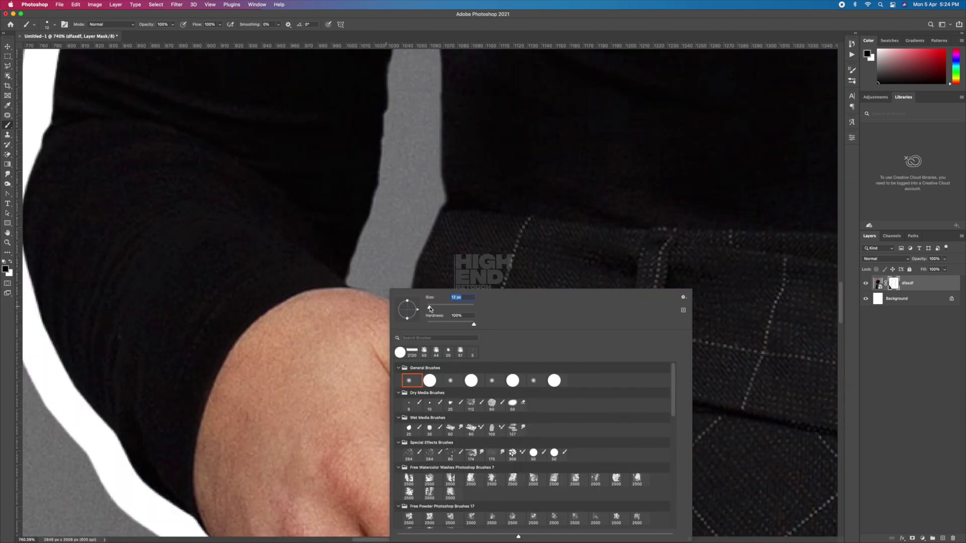
key("Return")
mouse_move(354, 284)
left_mouse_down()
mouse_move(382, 196)
mouse_move(395, 96)
left_mouse_up()
scroll(395, 96, "up", 5)
left_click_drag(388, 312, 408, 108)
key("ctrl+z")
- Outline the arm-torso gap and fill the triangle between hair and hand white
left_click_drag(422, 185, 426, 444)
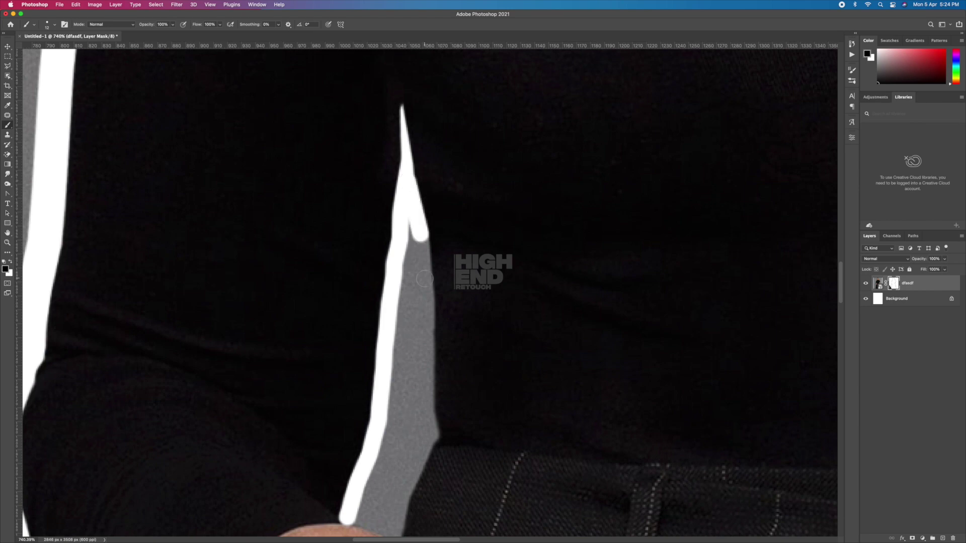
scroll(426, 444, "down", 5)
mouse_move(425, 204)
left_mouse_down()
mouse_move(393, 311)
mouse_move(391, 187)
left_mouse_up()
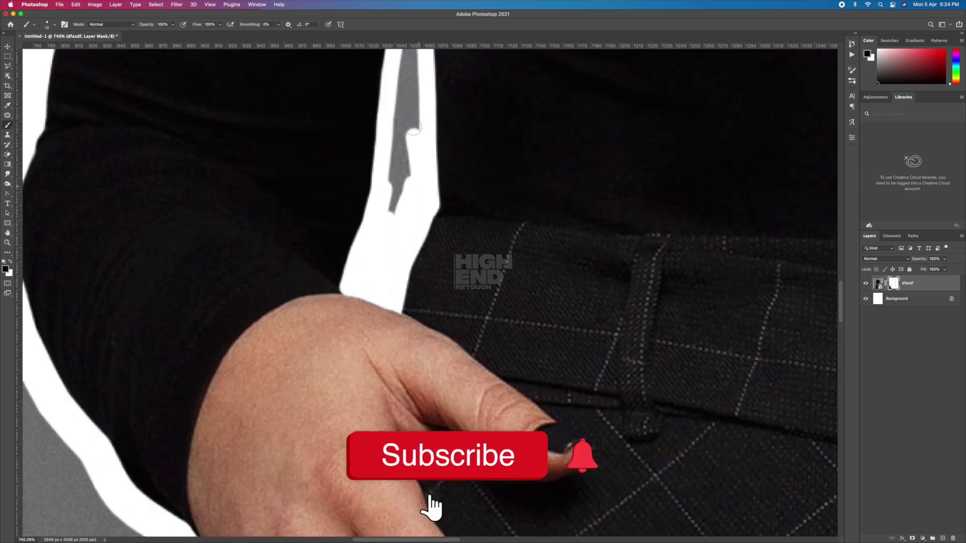
scroll(391, 186, "down", 5)
scroll(463, 414, "up", 5)
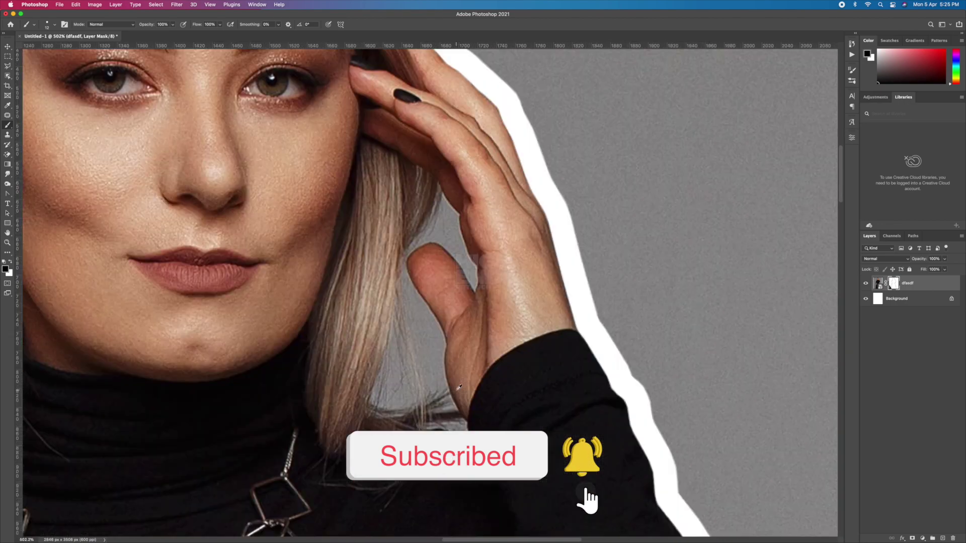
mouse_move(425, 411)
left_mouse_down()
mouse_move(374, 375)
mouse_move(405, 268)
left_mouse_up()
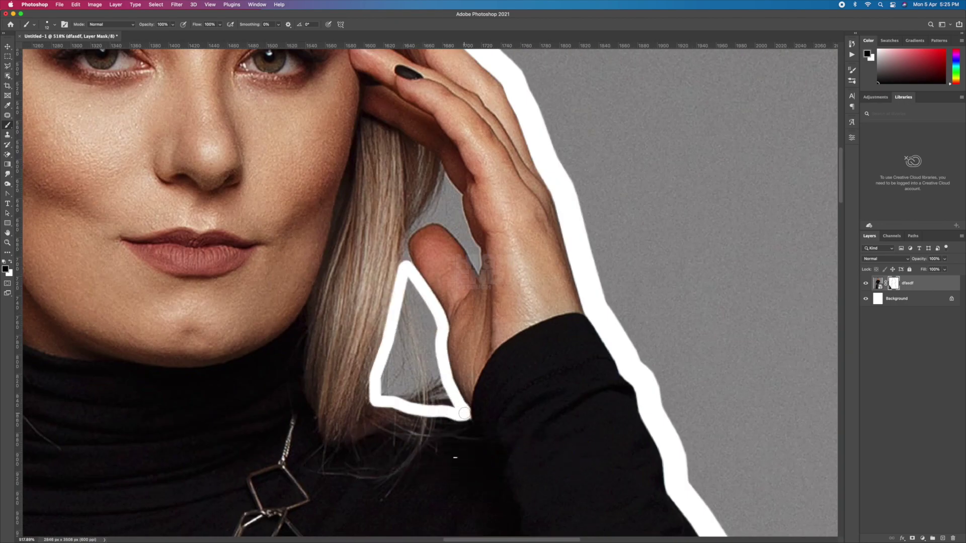
mouse_move(443, 397)
left_mouse_down()
mouse_move(412, 287)
mouse_move(397, 361)
mouse_move(431, 398)
left_mouse_up()
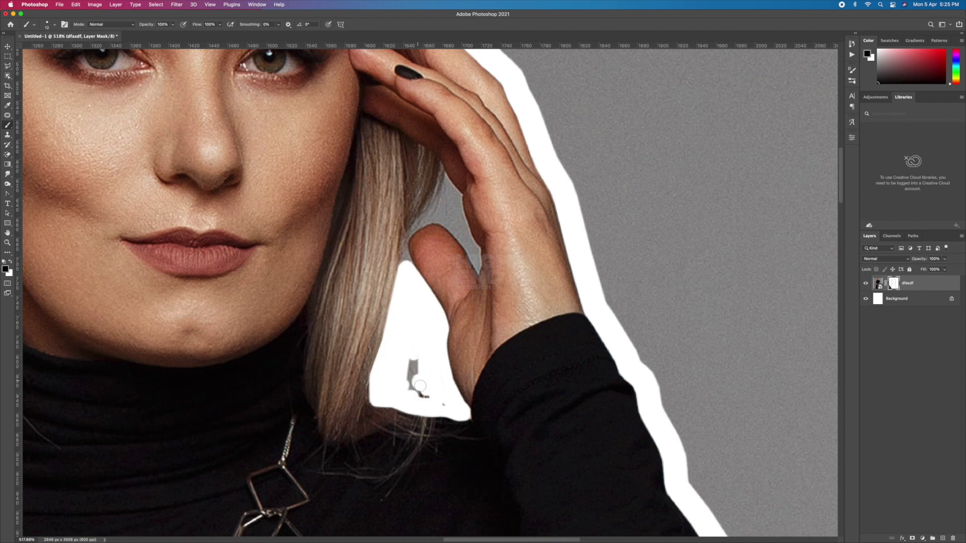
scroll(409, 341, "up", 3)
- Outline and fill the gap between the fingers with white
right_click(428, 312)
key("Return")
mouse_move(403, 342)
left_mouse_down()
mouse_move(400, 302)
mouse_move(460, 193)
mouse_move(509, 308)
mouse_move(465, 263)
left_mouse_up()
scroll(502, 299, "down", 1)
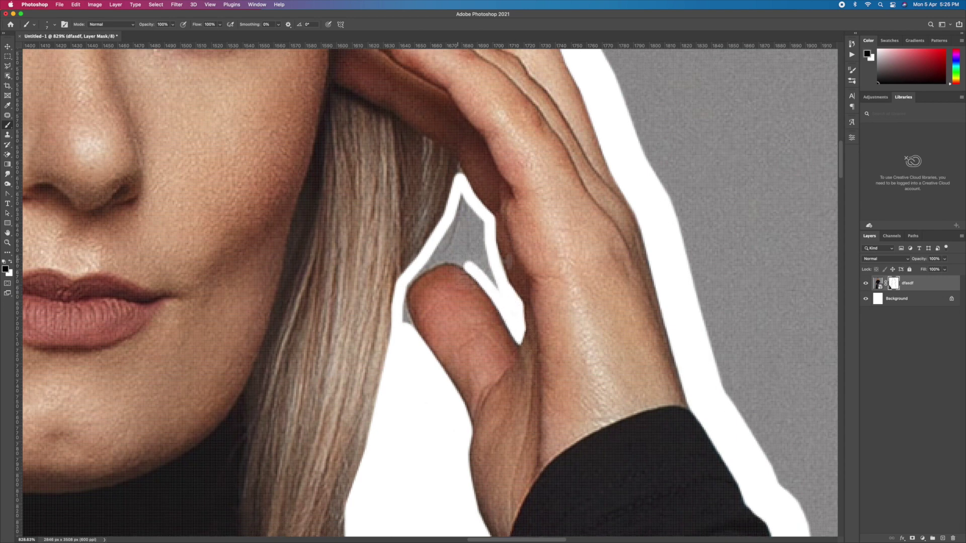
mouse_move(411, 342)
left_mouse_down()
mouse_move(460, 196)
mouse_move(441, 252)
left_mouse_up()
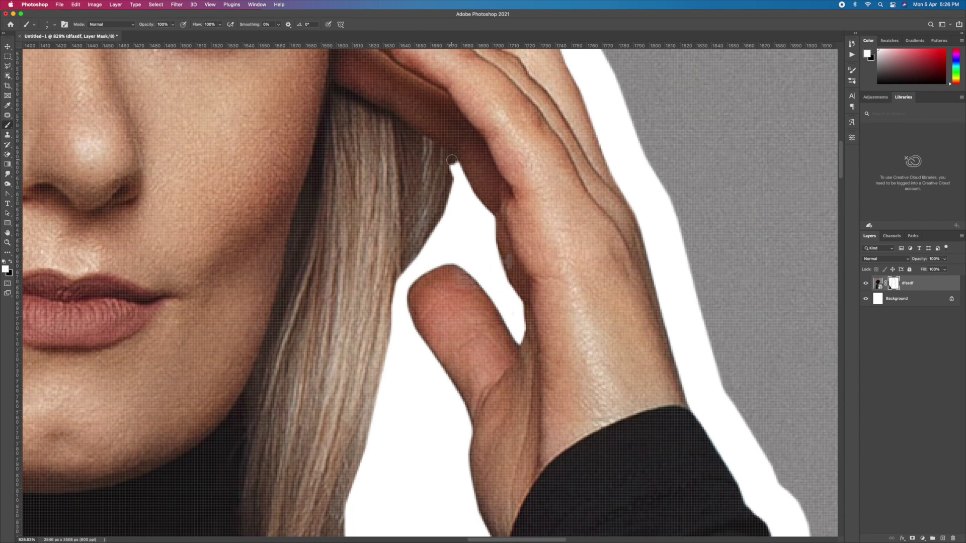
scroll(451, 160, "down", 10)
scroll(335, 484, "down", 3)
key("l")
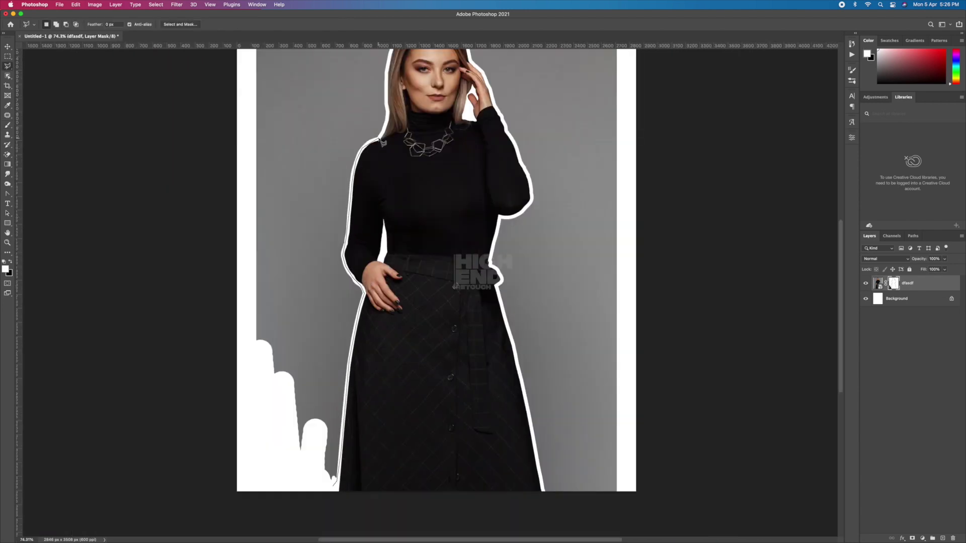
- Lasso the background outside the outline, delete it from the mask, and deselect
scroll(391, 102, "up", 3)
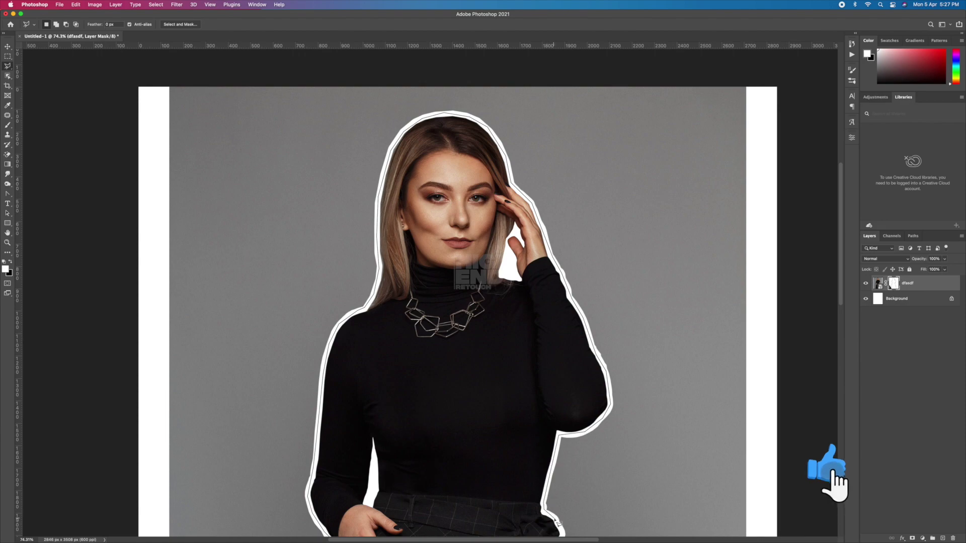
scroll(584, 428, "down", 5)
scroll(575, 412, "down", 2)
left_click_drag(518, 507, 161, 509)
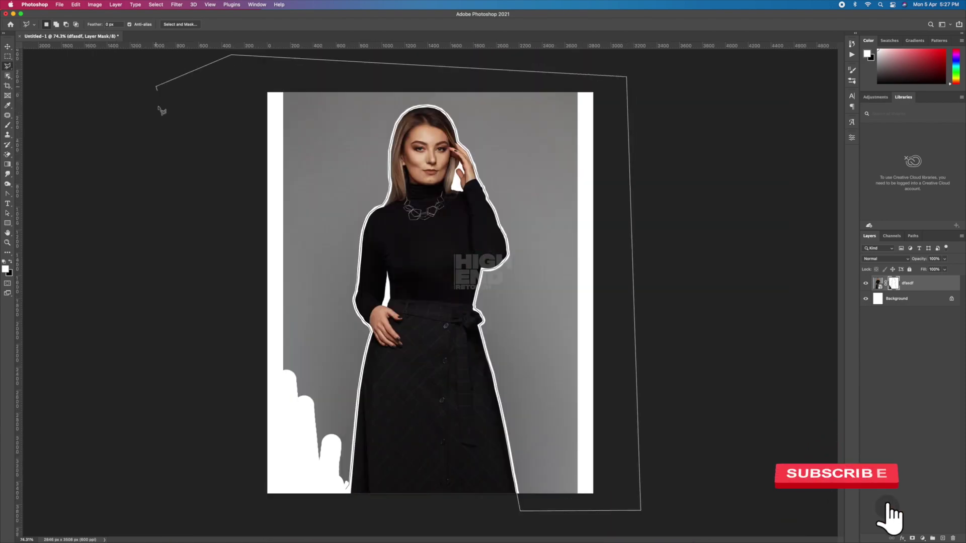
key("Delete")
key("ctrl+d")
left_click(180, 25)
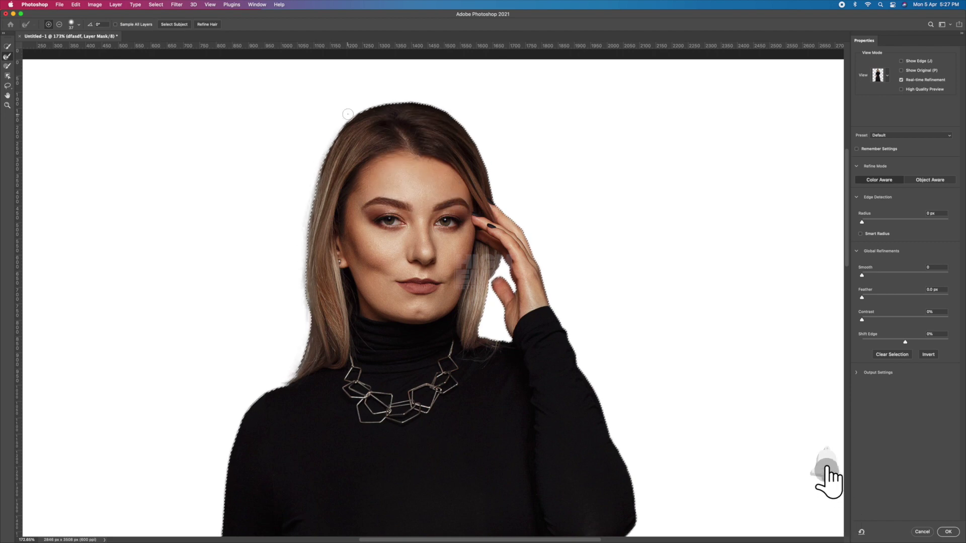
- Set the Select and Mask brush to 18 px and apply the refined mask
right_click(509, 283)
type("18")
key("Return")
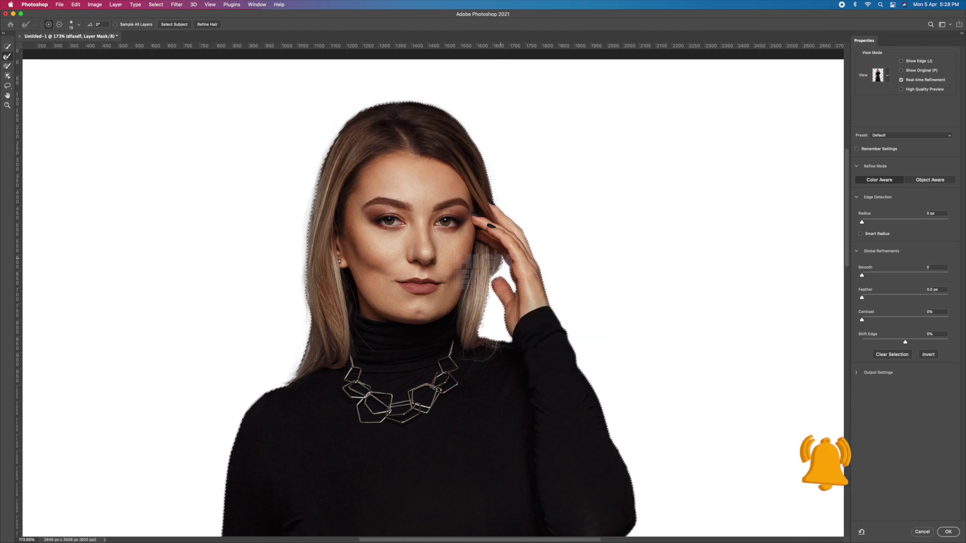
left_click(947, 532)
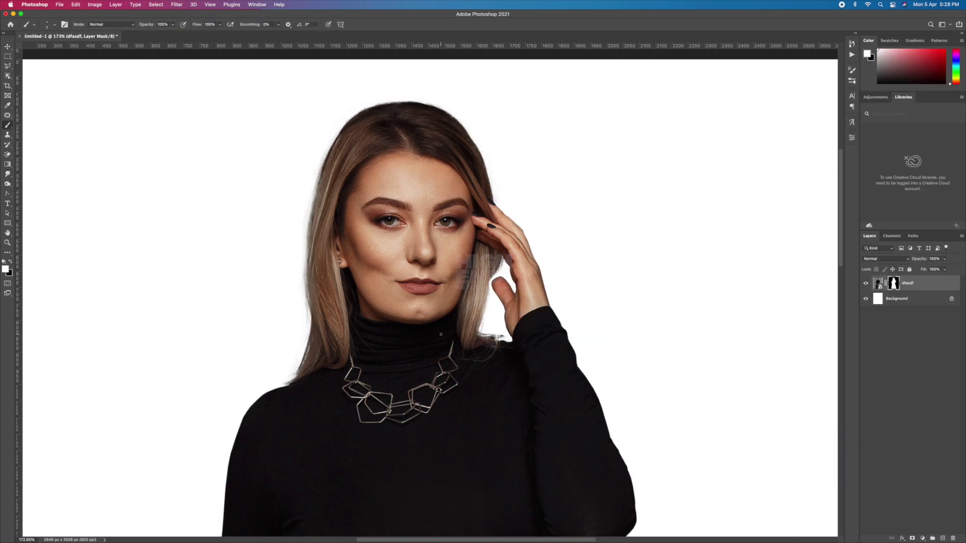
left_click(7, 185)
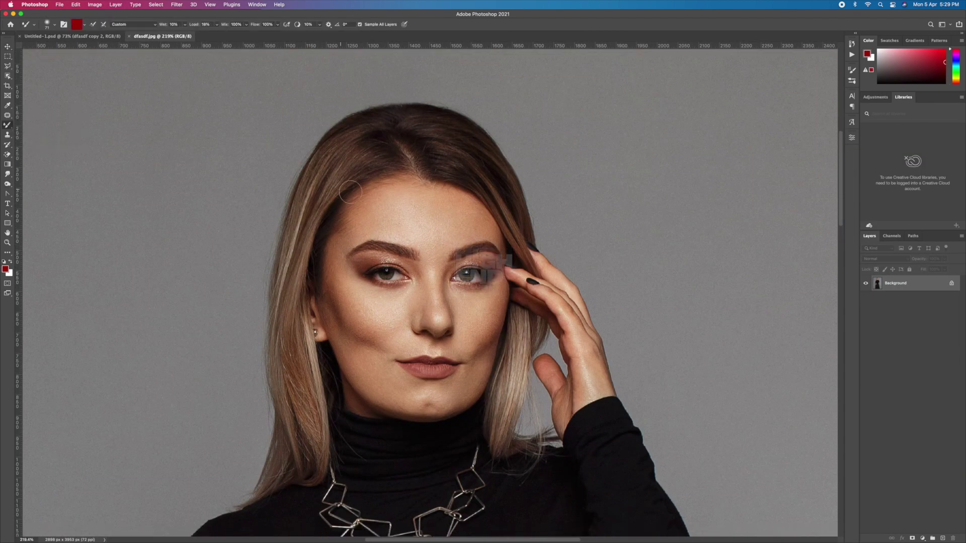
- Blend the face skin with the Mixer Brush, sizing it between 82, 30, 48, 22 and 28 px
right_click(375, 202)
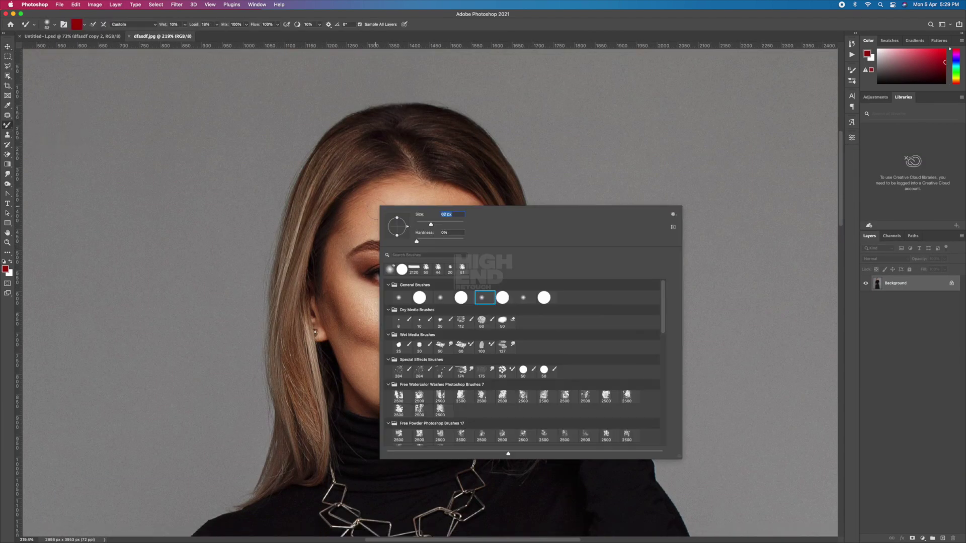
key("Return")
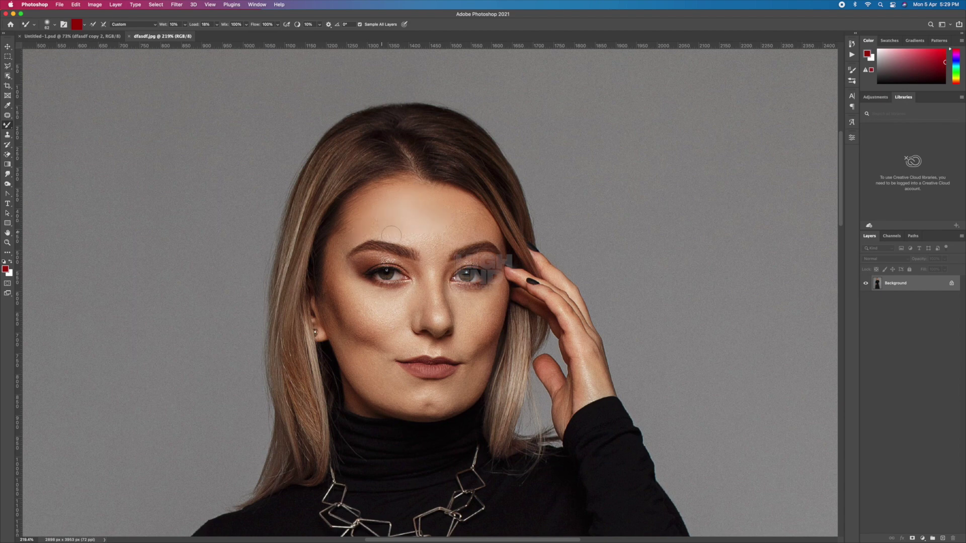
right_click(439, 245)
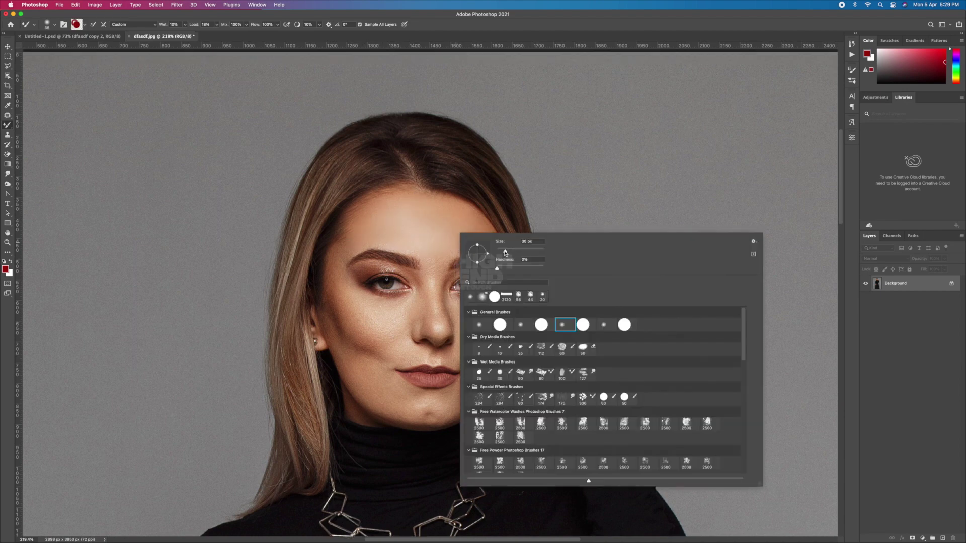
key("Return")
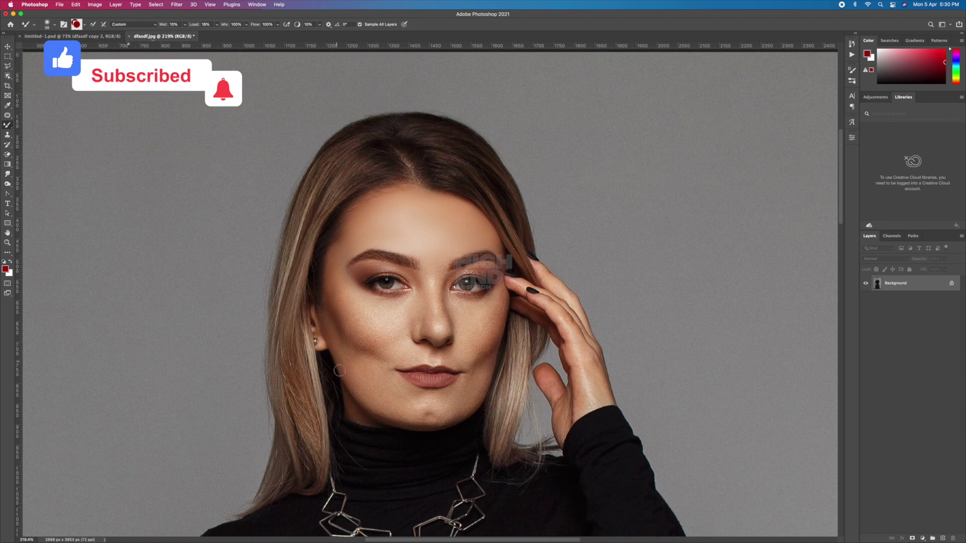
right_click(388, 287)
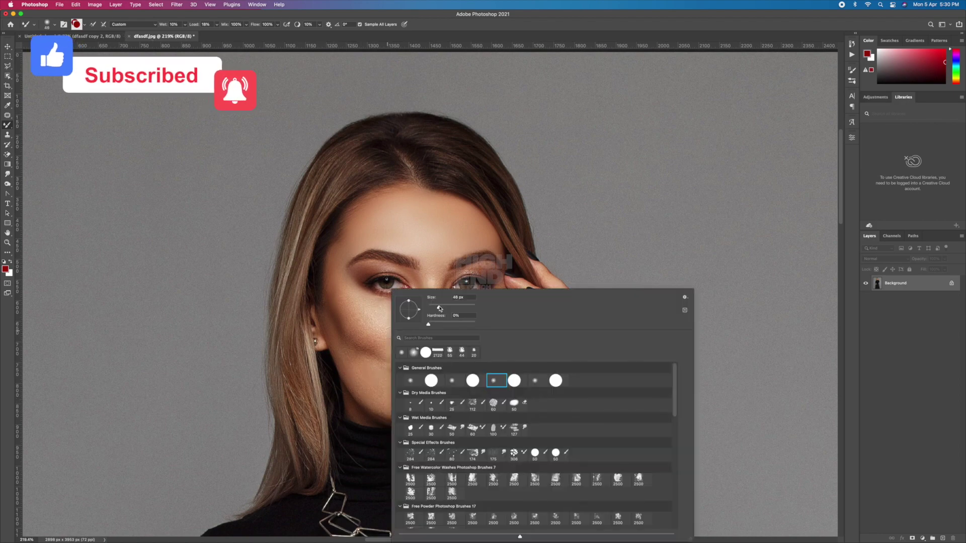
key("Return")
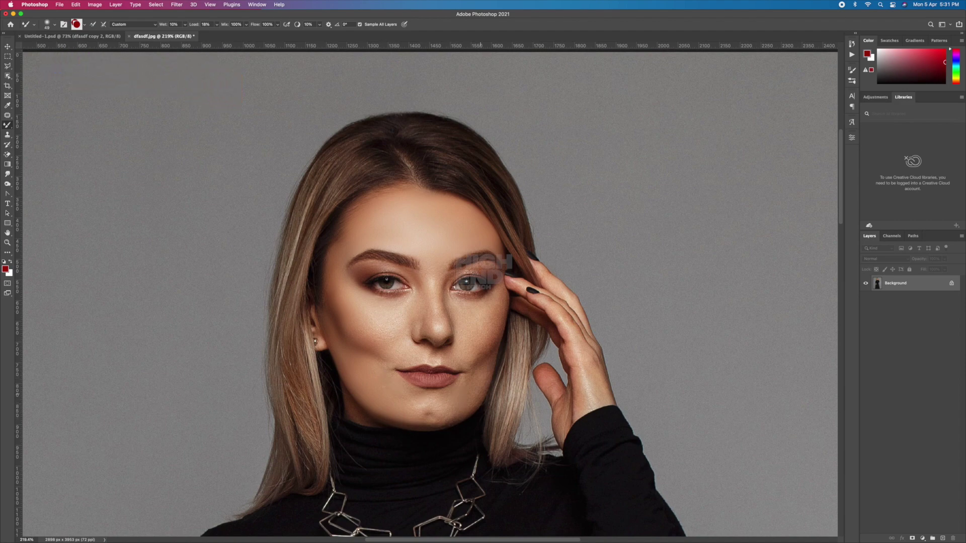
right_click(488, 308)
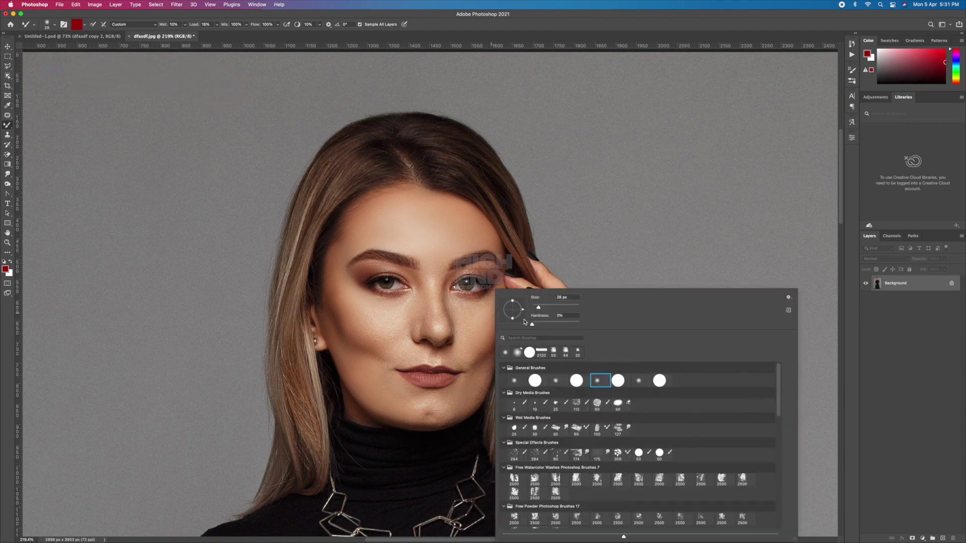
key("Return")
right_click(481, 290)
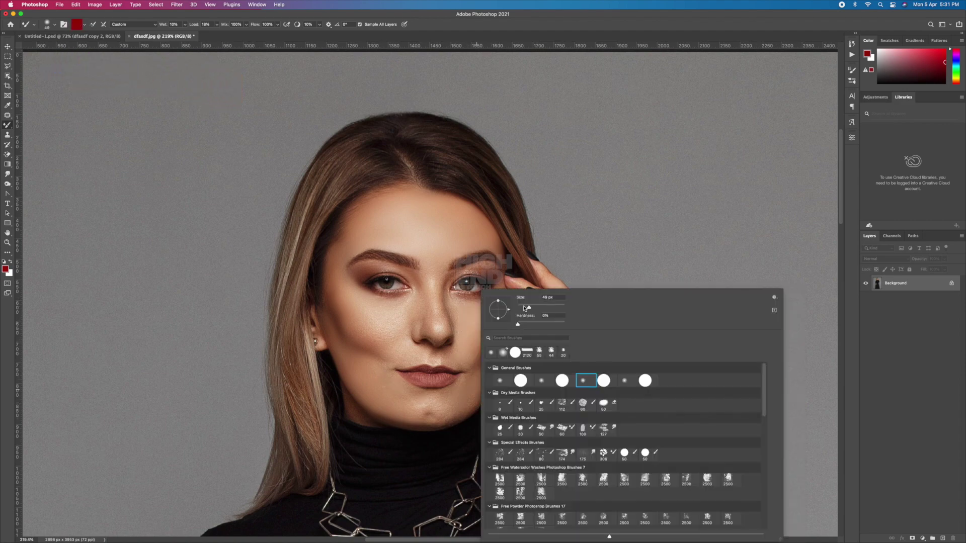
key("Return")
right_click(455, 287)
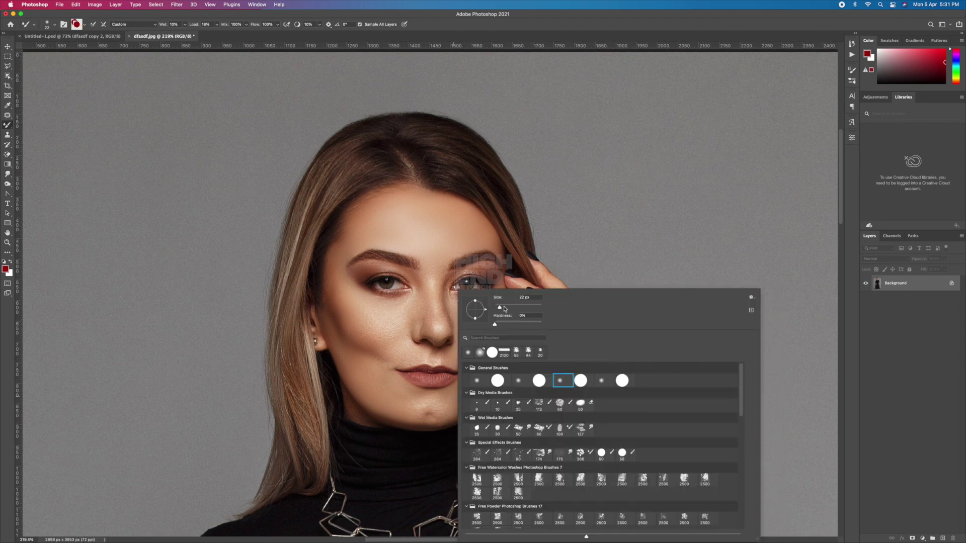
key("Return")
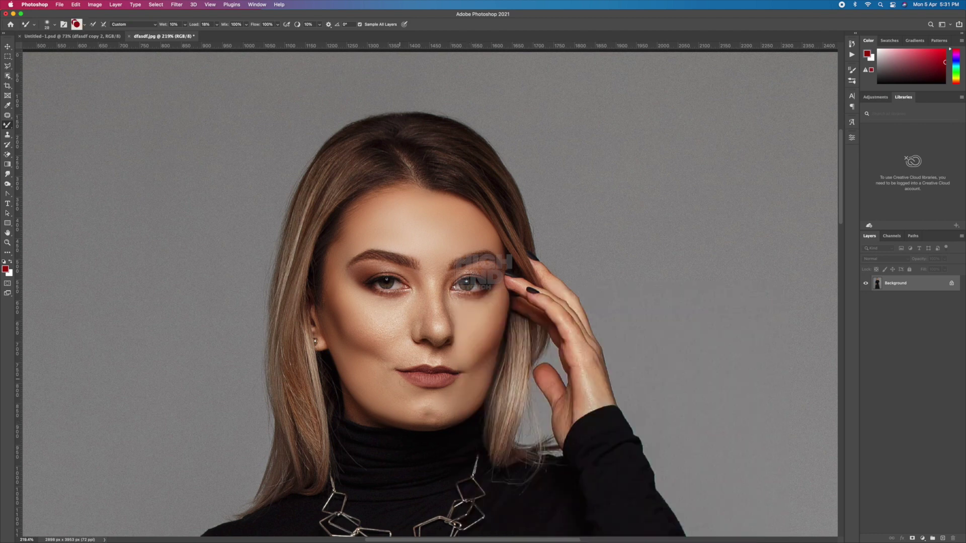
- Keep blending the facial skin at brush sizes of 49, 38, 22, 43 and 25 px
right_click(389, 381)
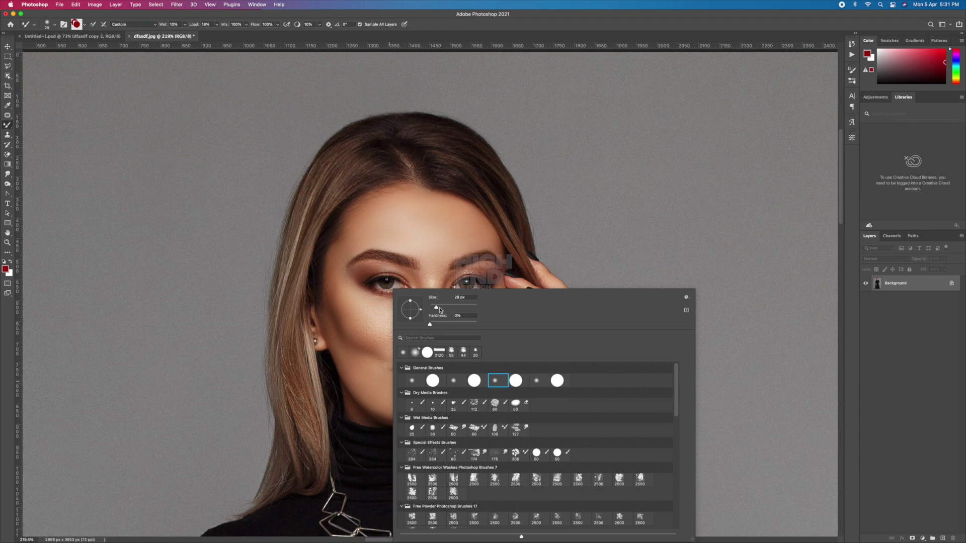
left_click_drag(436, 307, 441, 307)
key("Return")
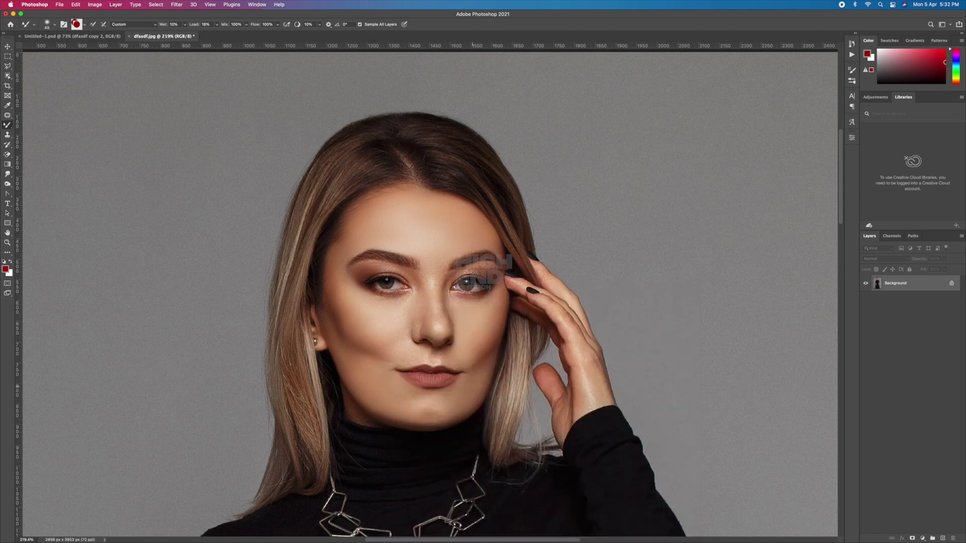
right_click(390, 381)
left_click_drag(527, 307, 522, 308)
key("Return")
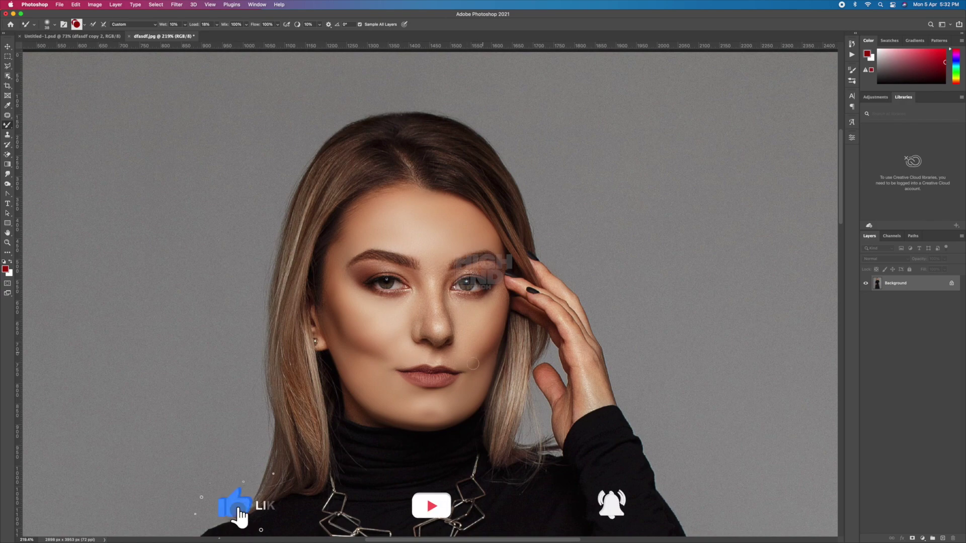
right_click(505, 294)
key("Return")
left_click_drag(524, 302, 528, 310)
right_click(474, 288)
key("Return")
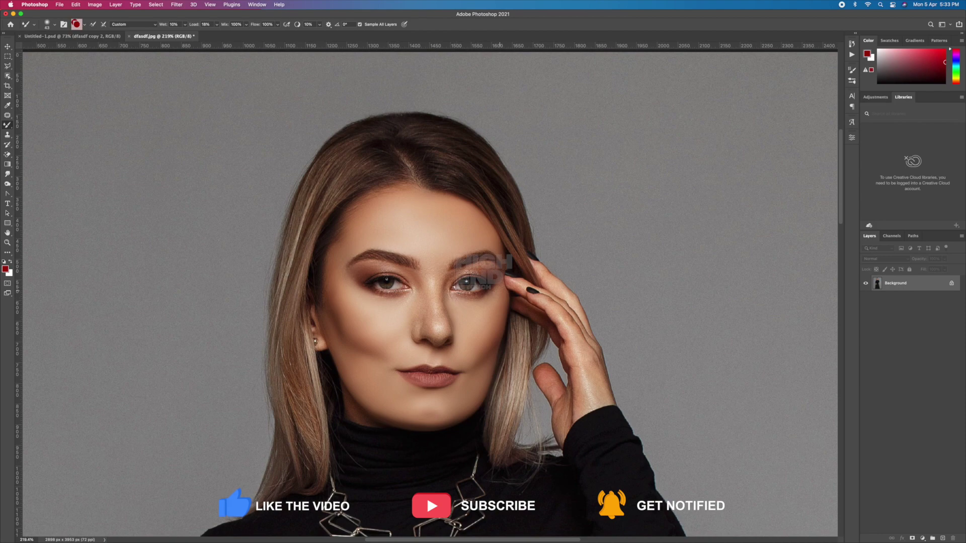
right_click(463, 285)
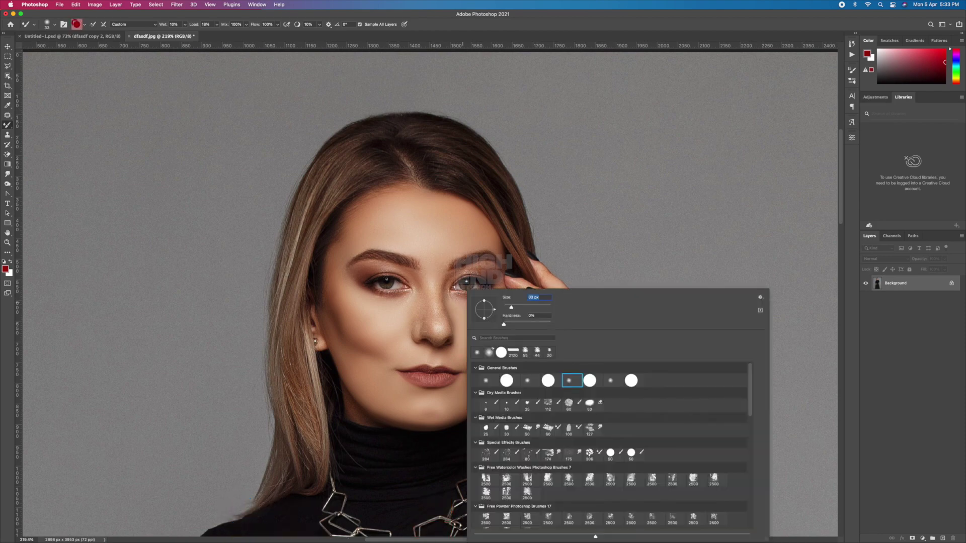
key("Return")
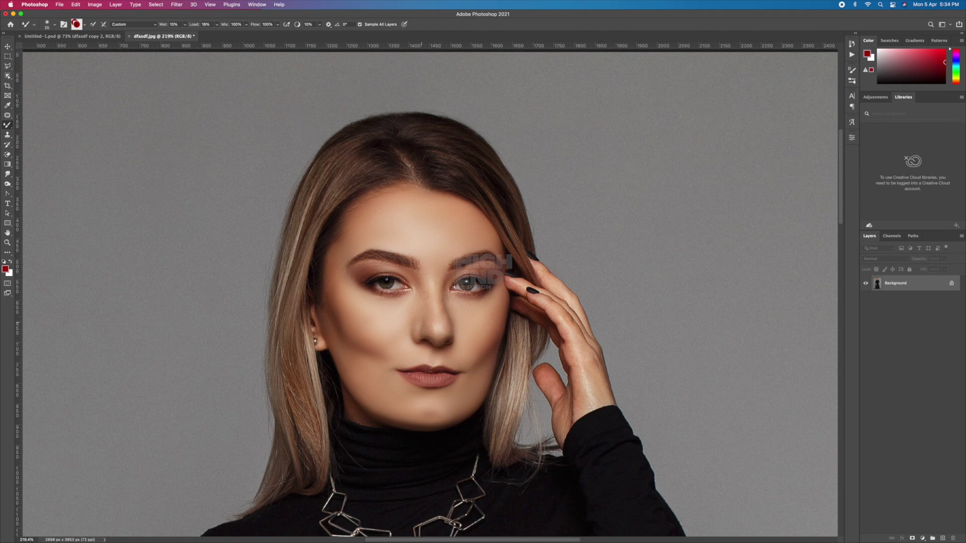
- Finish smoothing the face at 43, 78, 38, 33 and 22 px, then fit the photo on screen
scroll(428, 294, "up", 2)
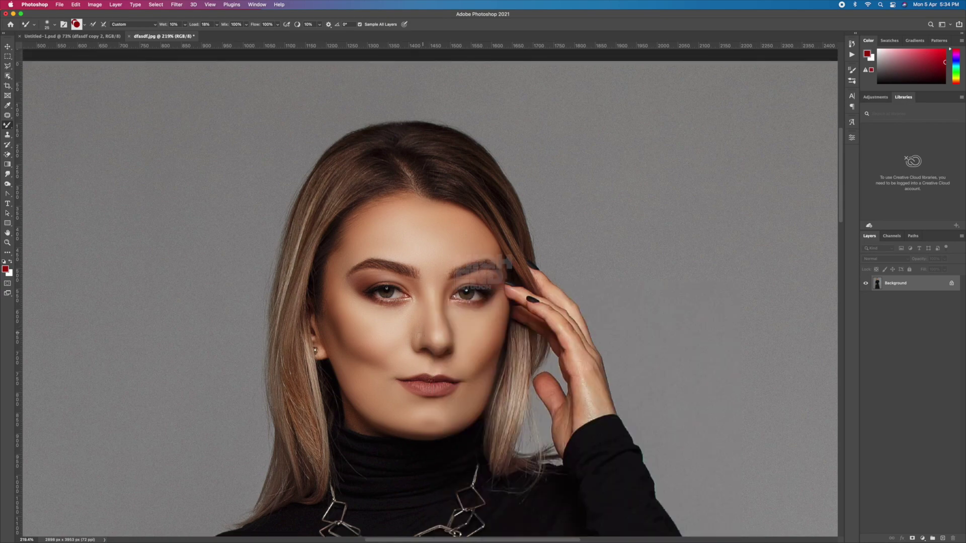
right_click(471, 341)
key("Return")
scroll(399, 320, "down", 3)
right_click(488, 289)
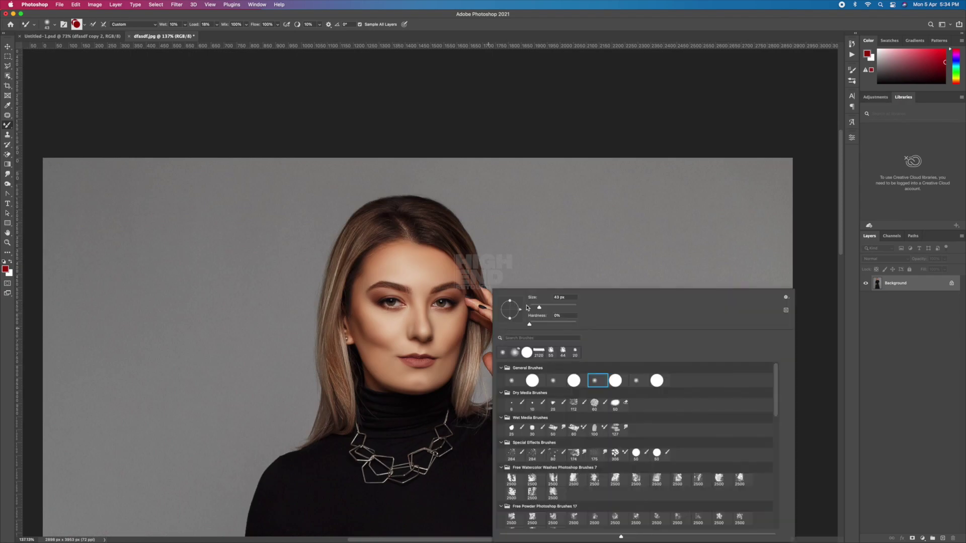
key("Return")
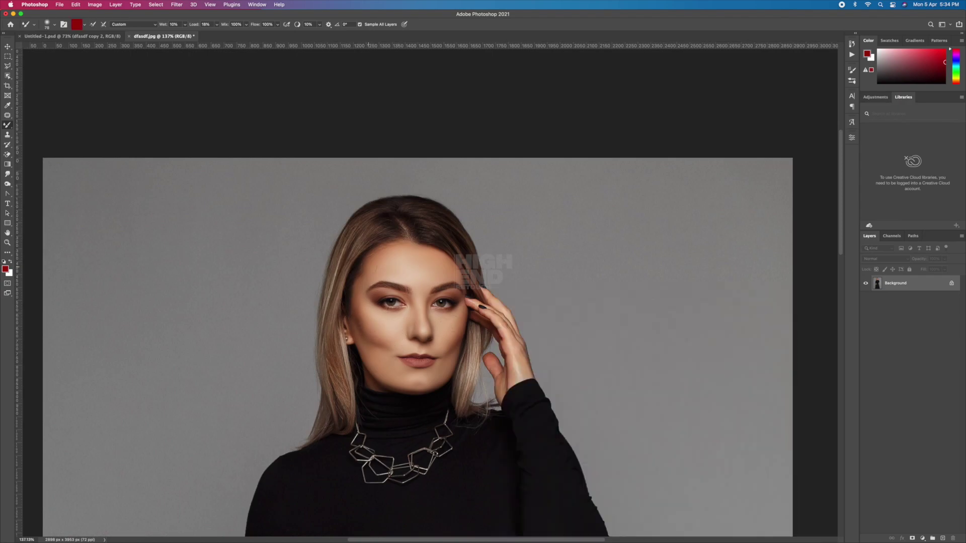
scroll(445, 328, "up", 3)
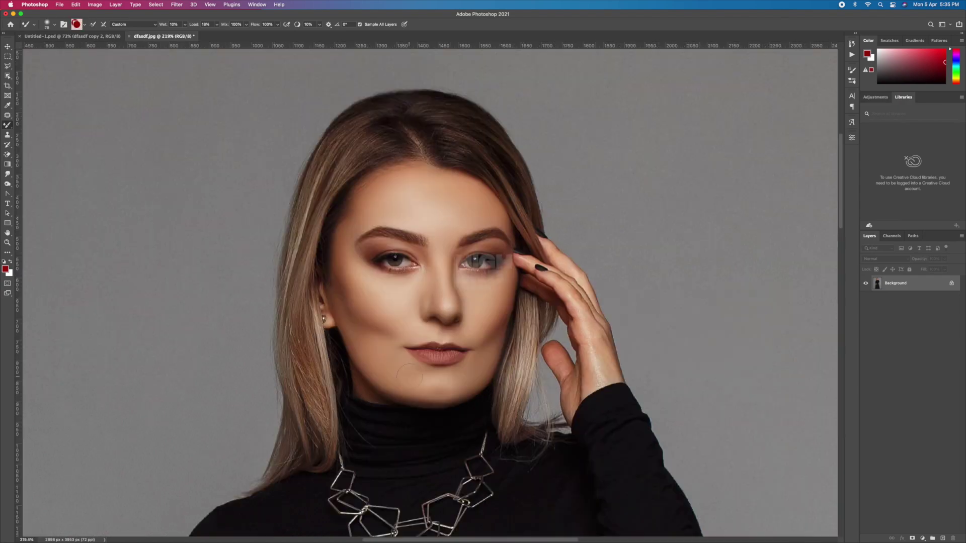
right_click(410, 287)
key("Return")
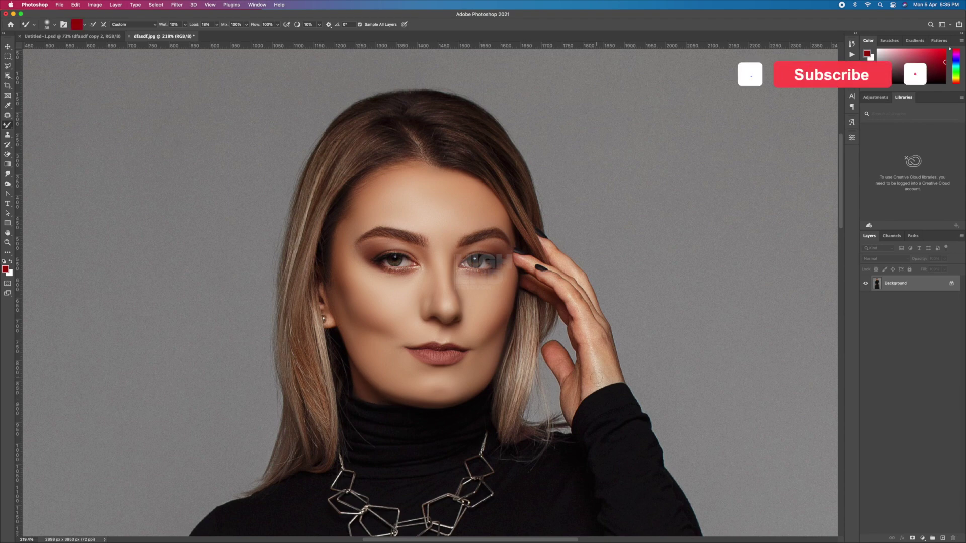
right_click(592, 290)
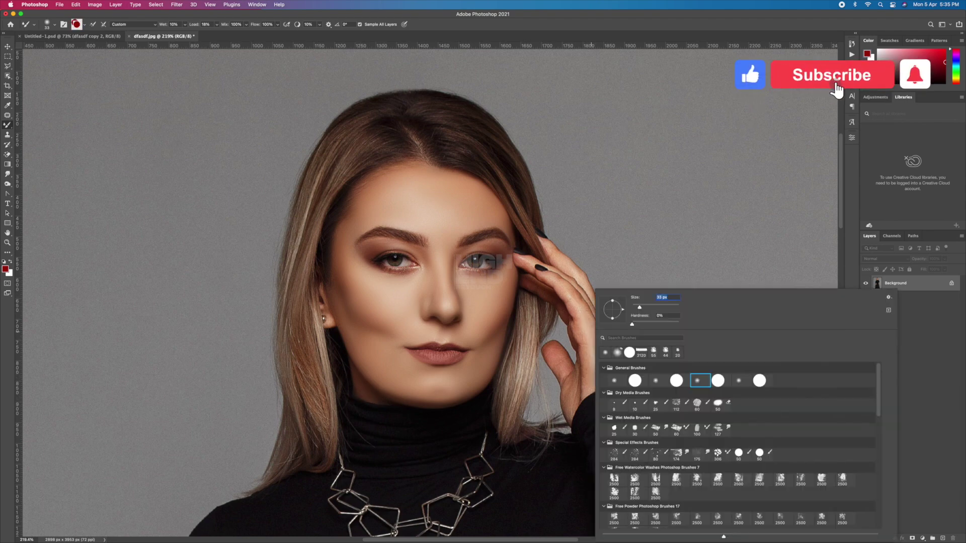
key("Return")
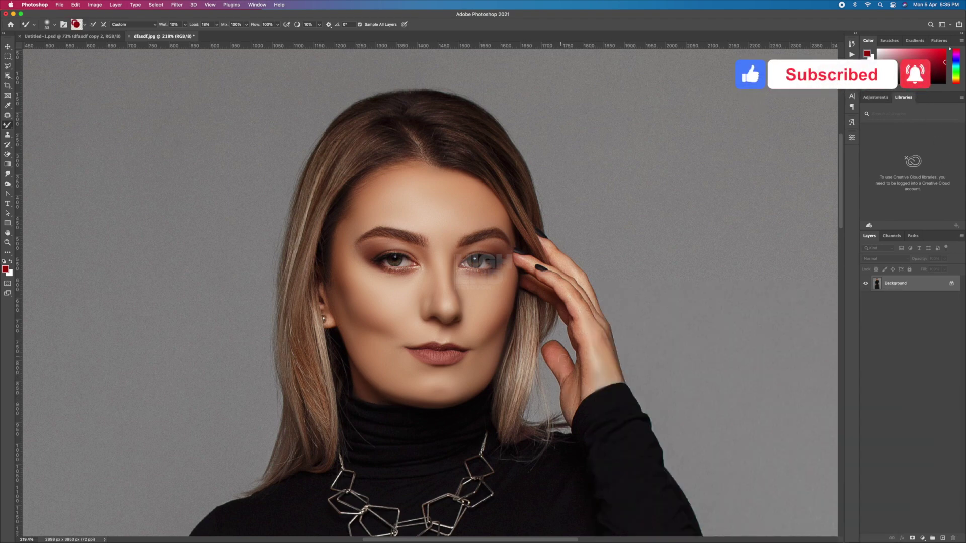
right_click(604, 287)
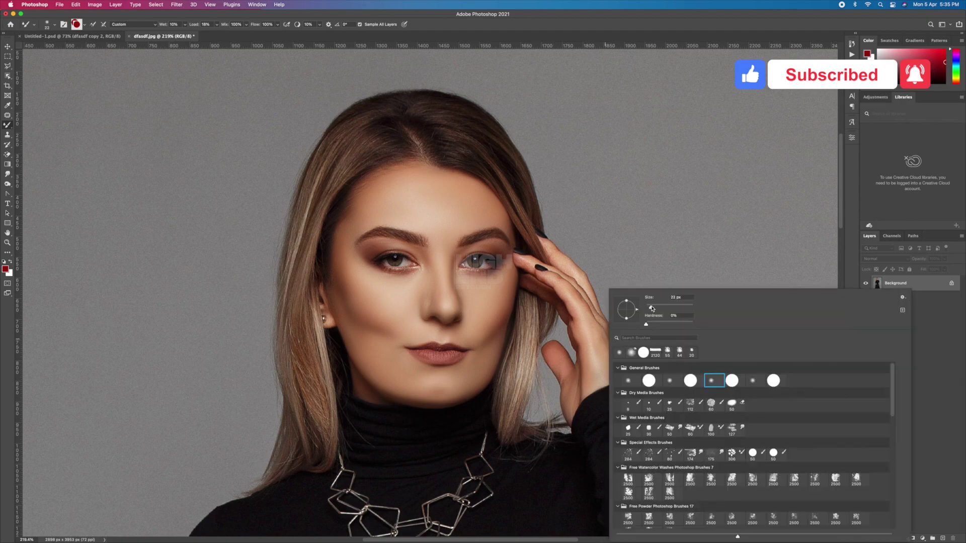
key("Return")
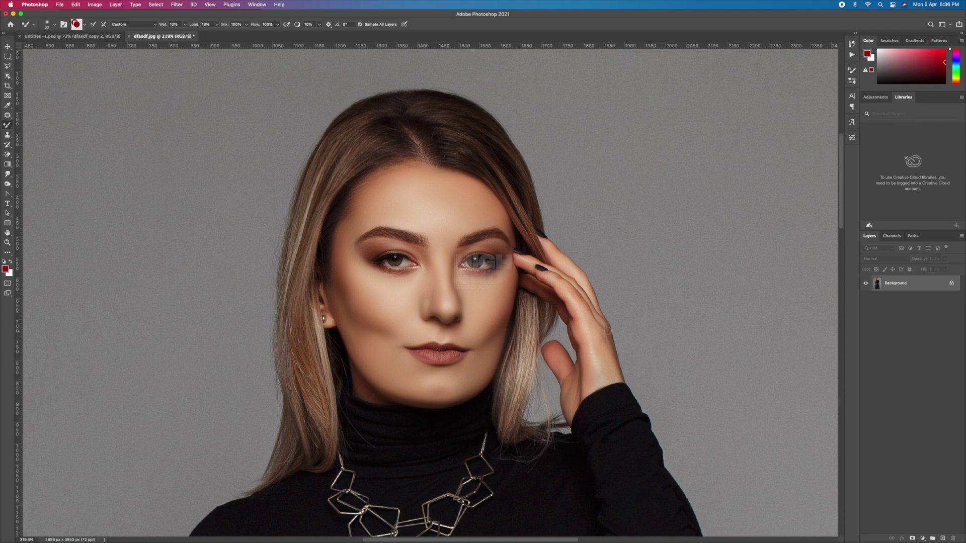
key("super+0")
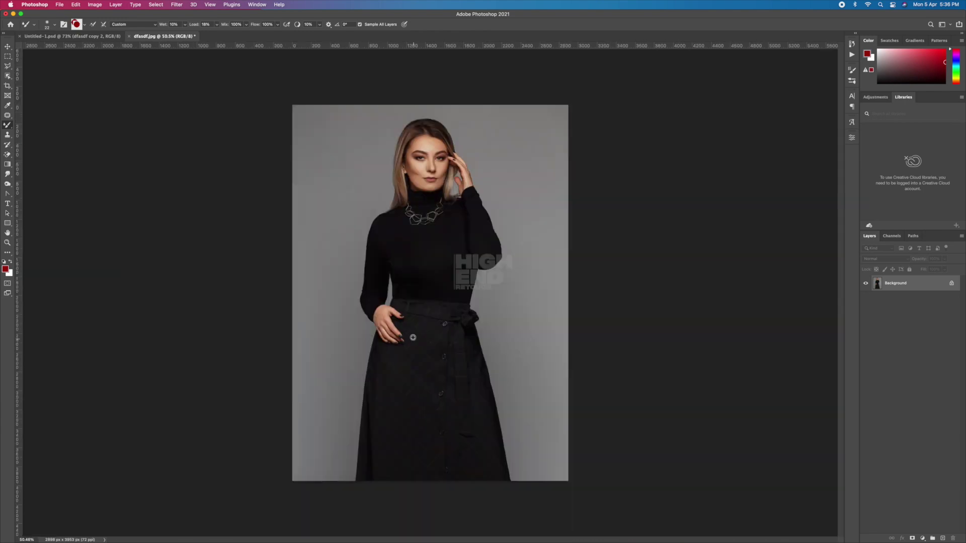
scroll(375, 321, "up", 5)
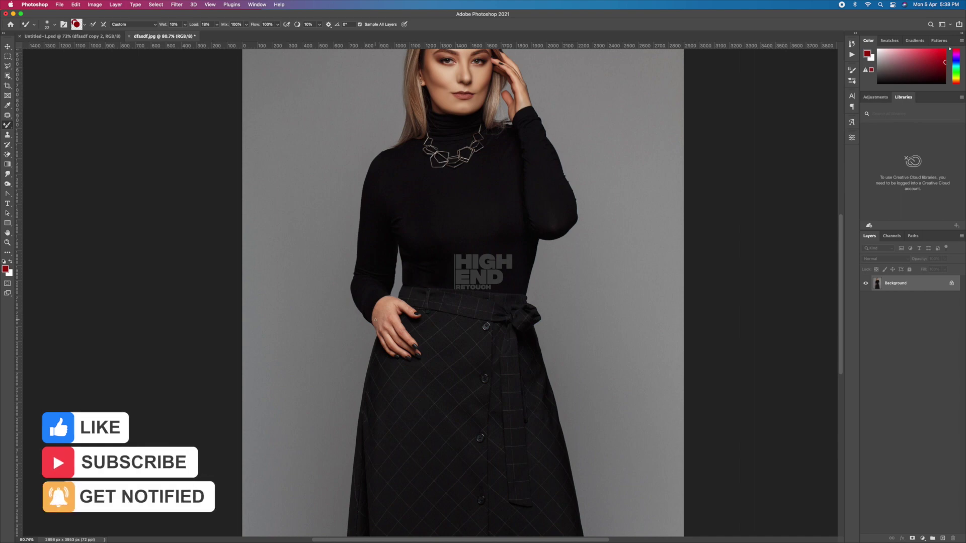
- Blend the hand's skin with the Mixer Brush at 38, 25, 47, 35 and 30 px sizes
scroll(375, 320, "up", 5, "alt")
right_click(359, 226)
key("Escape")
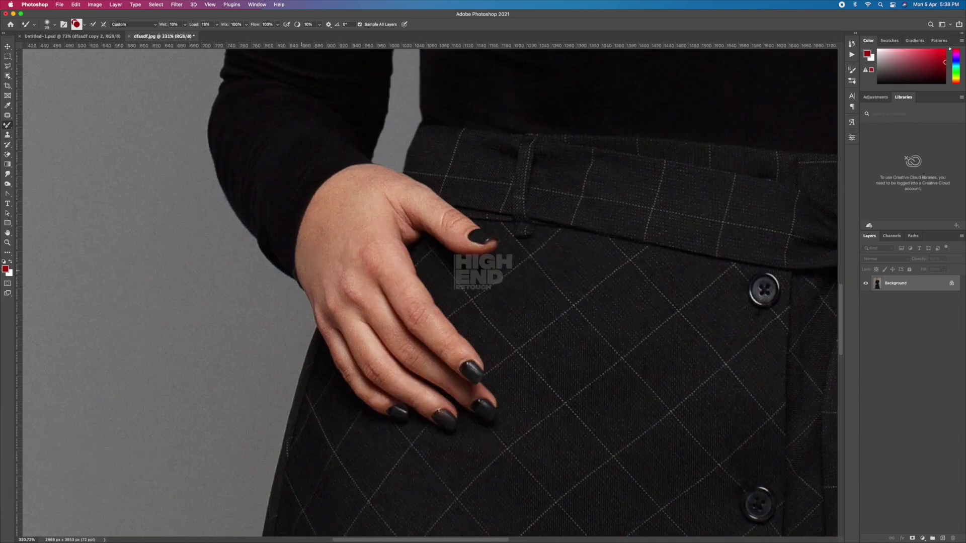
right_click(447, 223)
key("Escape")
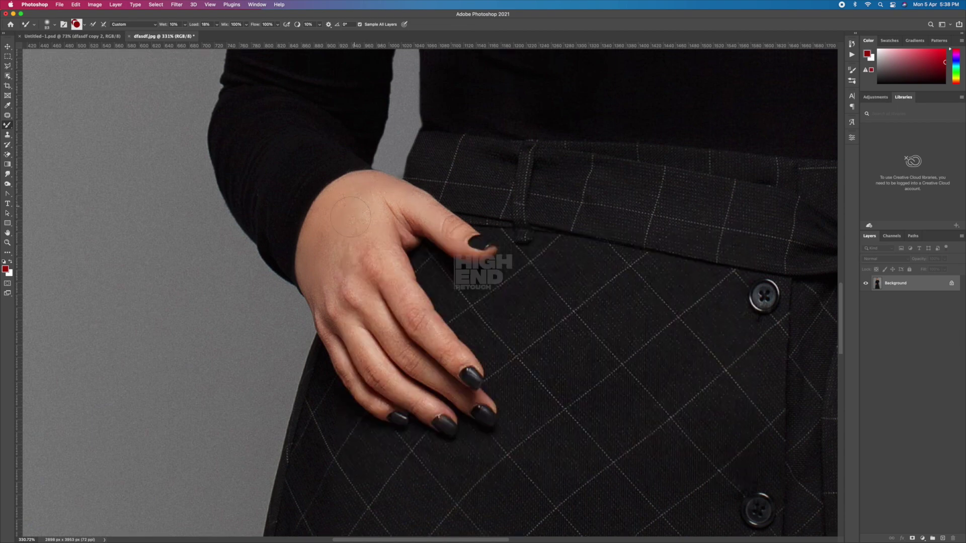
scroll(328, 217, "up", 1)
right_click(367, 206)
key("Escape")
right_click(425, 291)
key("Escape")
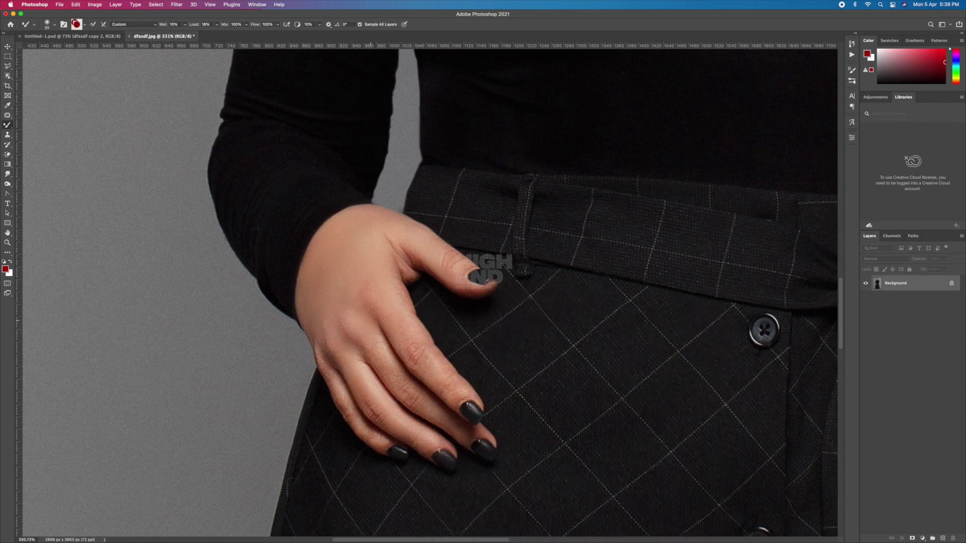
right_click(475, 442)
key("Escape")
- Save the retouched photo as a JPEG, accepting the JPEG Options
key("ctrl+0")
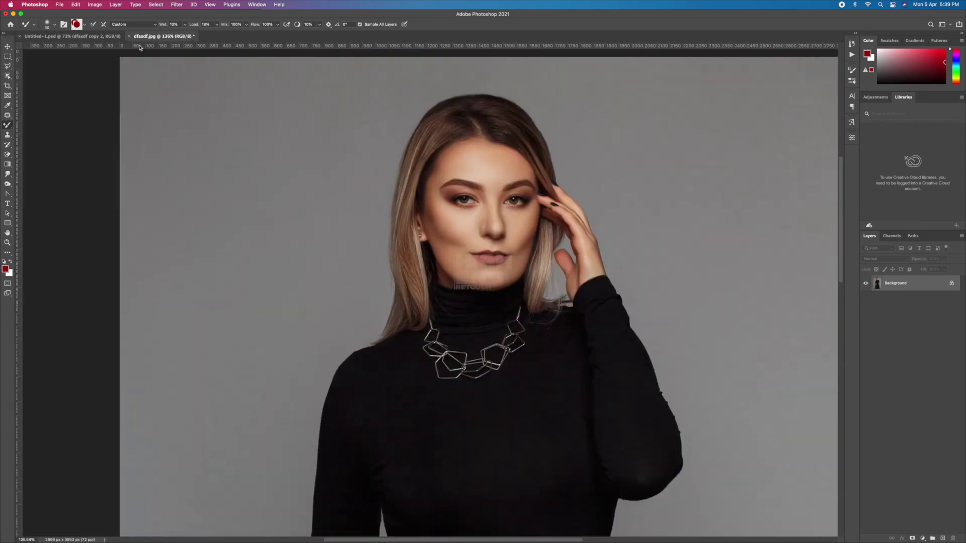
key("ctrl+s")
key("Return")
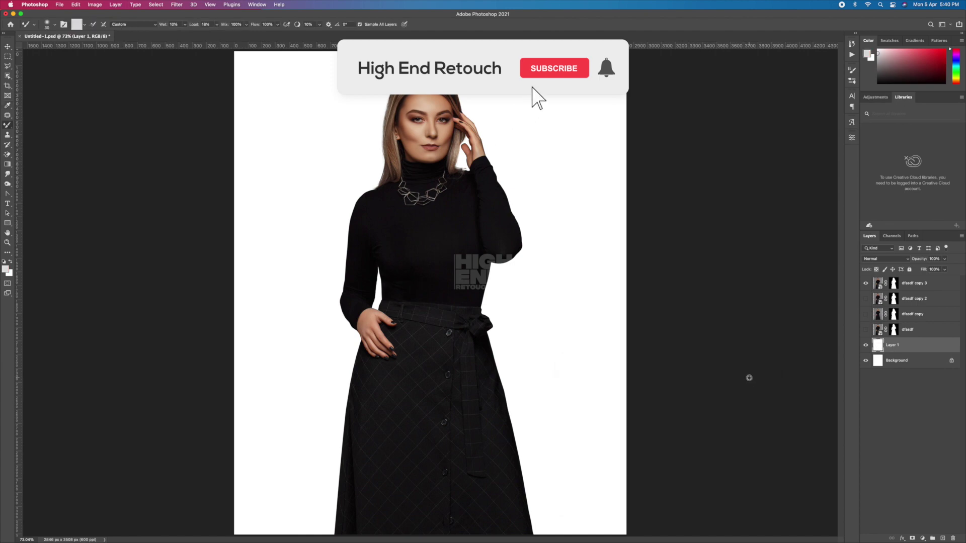
- Apply the Camera Raw Filter to the top photo layer with Highlights -5 and Shadows +35
right_click(915, 290)
left_click(177, 5)
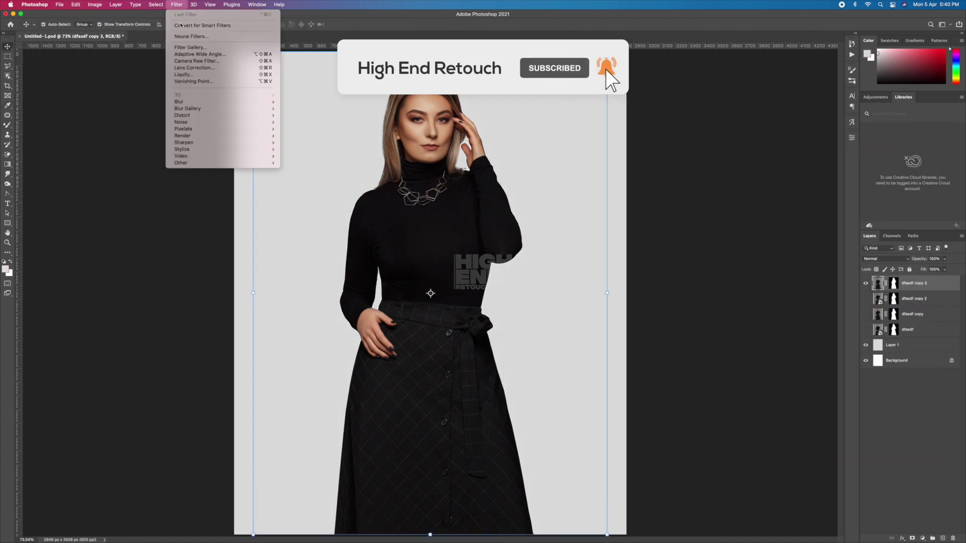
left_click(201, 61)
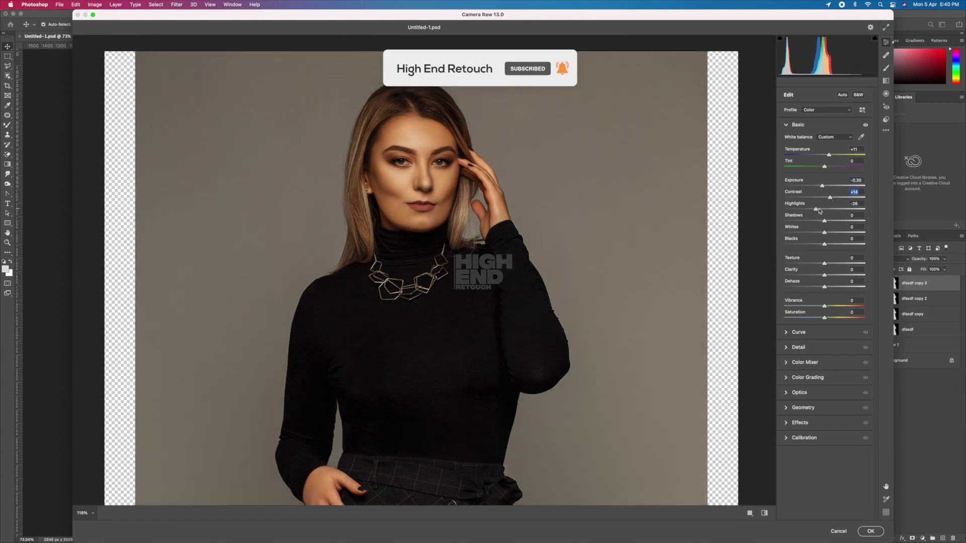
left_click_drag(819, 210, 823, 209)
mouse_move(824, 221)
left_mouse_down()
mouse_move(838, 222)
mouse_move(817, 232)
mouse_move(816, 245)
left_mouse_up()
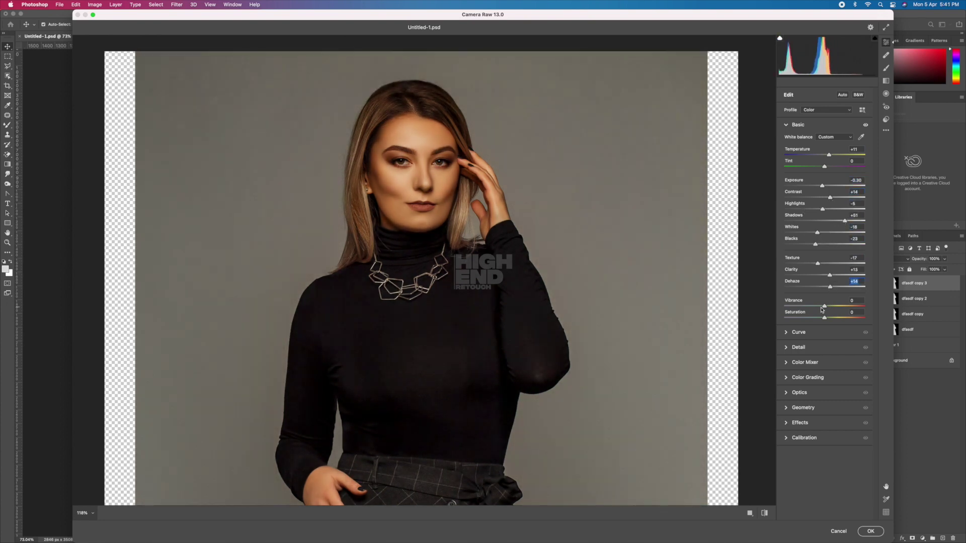
- Darken the lights and lift the darks on the curve, then add a Selective Color adjustment
left_click_drag(823, 266, 824, 266)
left_click_drag(824, 278, 834, 291)
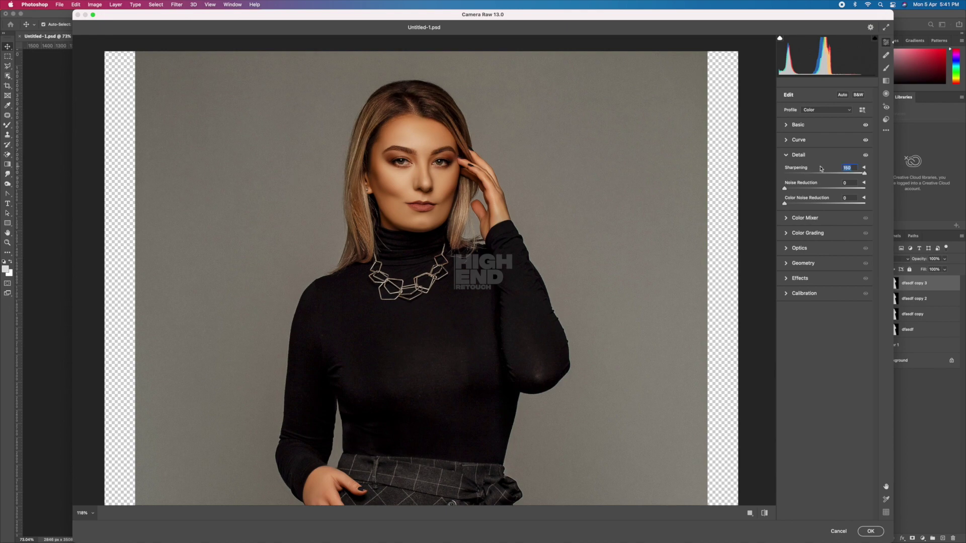
key("Return")
left_click(923, 538)
left_click(930, 525)
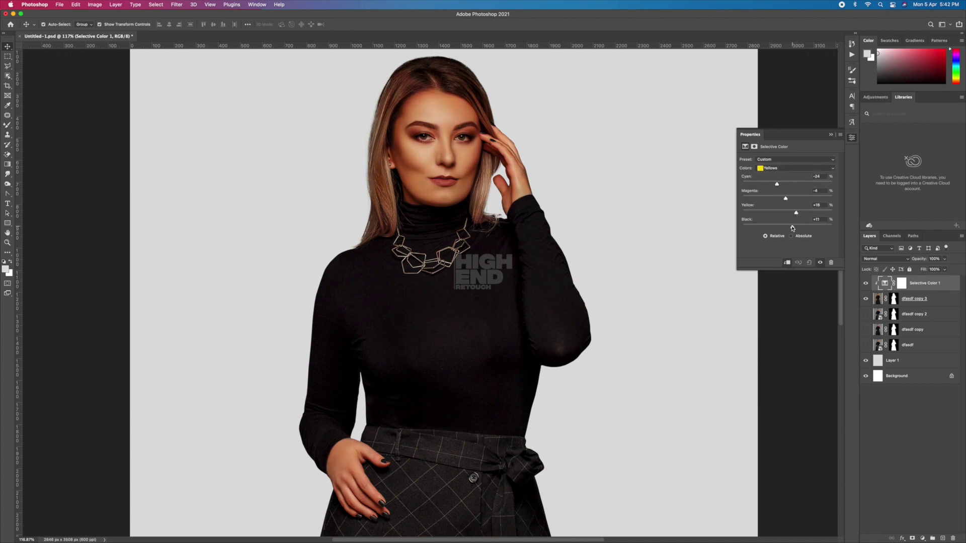
- Target Whites in Selective Color and add a Soft Light Black & White adjustment layer
left_click(795, 168)
left_click(775, 199)
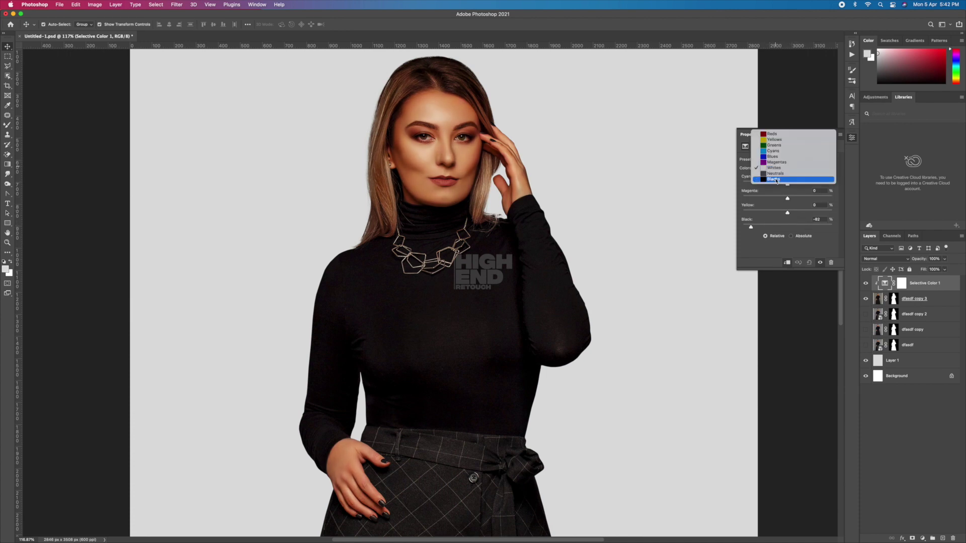
left_click(923, 539)
left_click(931, 456)
left_click(830, 135)
left_click(885, 259)
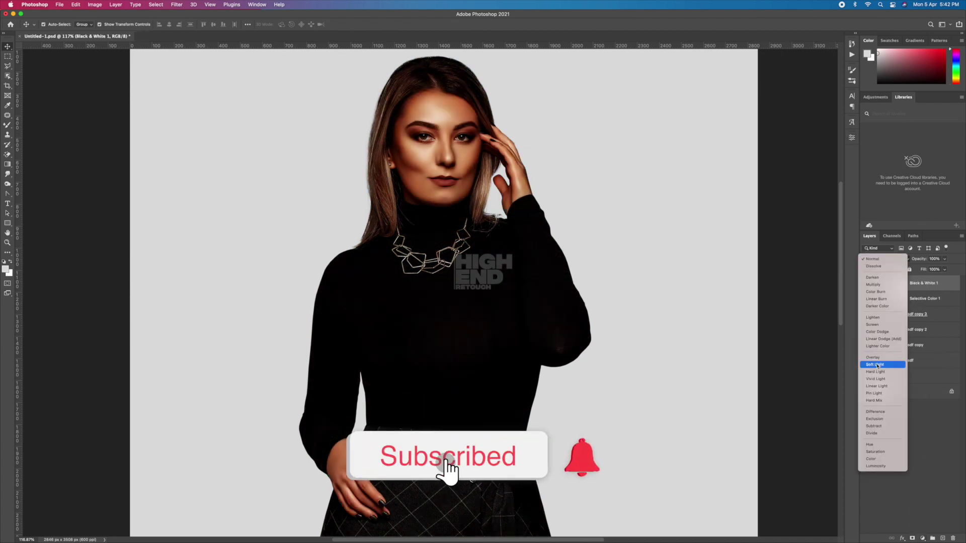
left_click(884, 360)
left_click(931, 258)
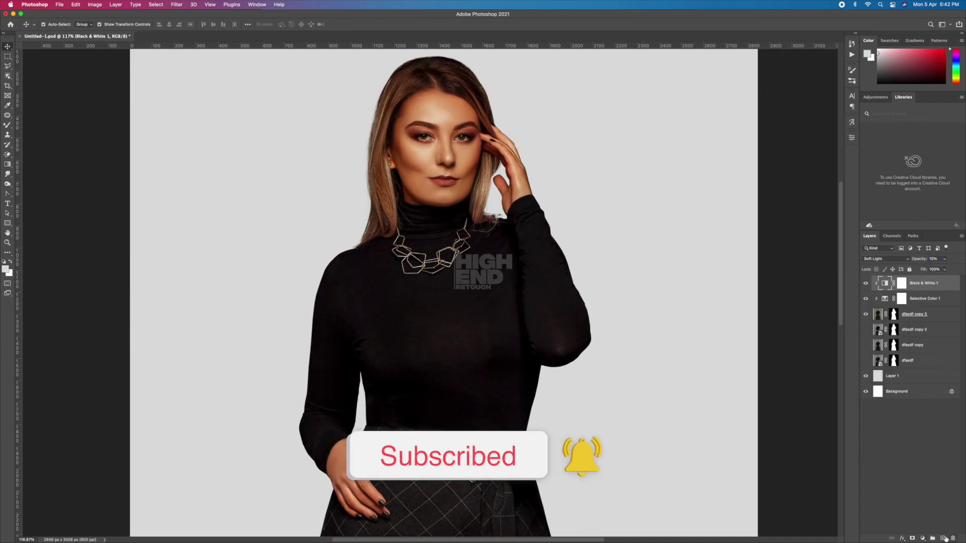
- Add a new layer filled with #888888 grey, set to Overlay and clipped below
left_click(942, 538)
left_click(6, 270)
type("888888")
key("Return")
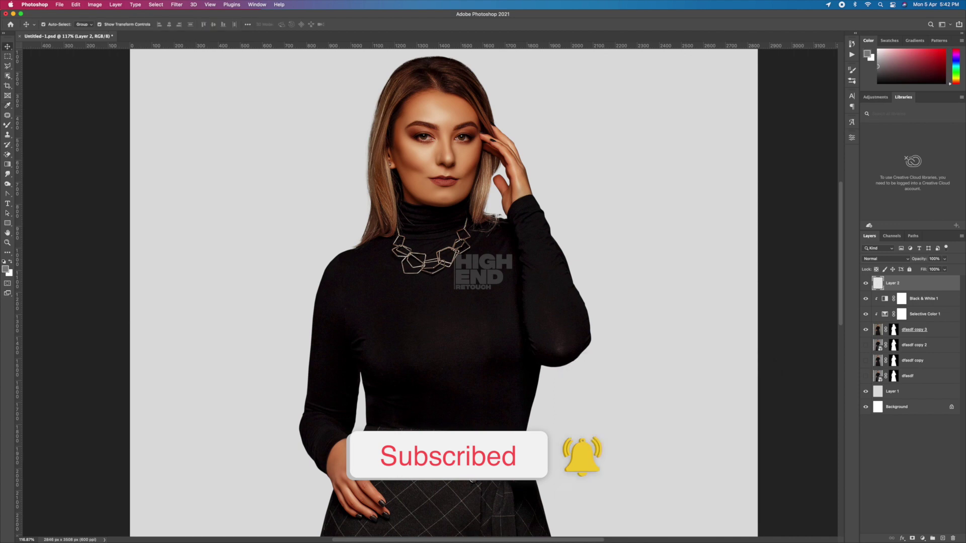
key("alt+BackSpace")
key("ctrl+alt+g")
left_click(886, 258)
- Set up a soft brush at 7% opacity for dodging and burning
left_click(884, 352)
type("7")
key("Return")
right_click(443, 196)
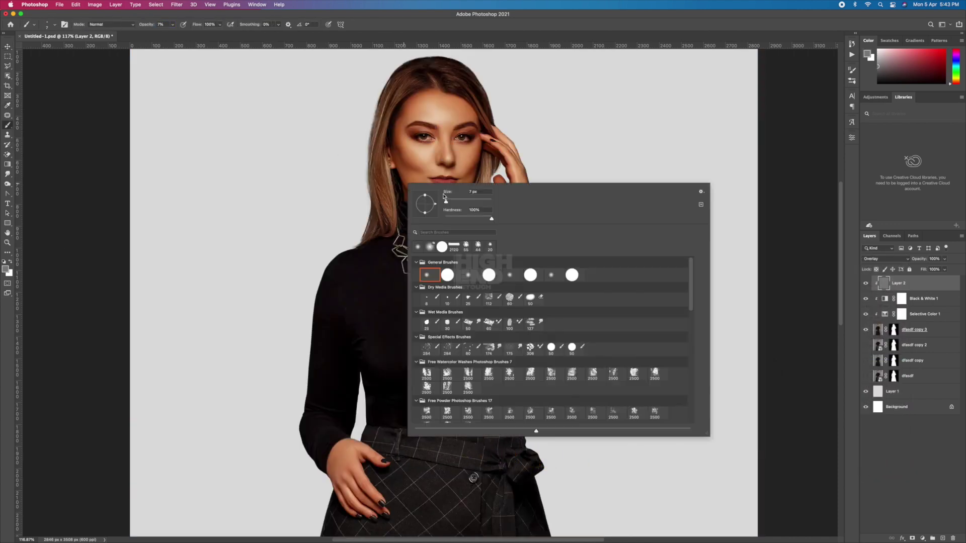
key("Return")
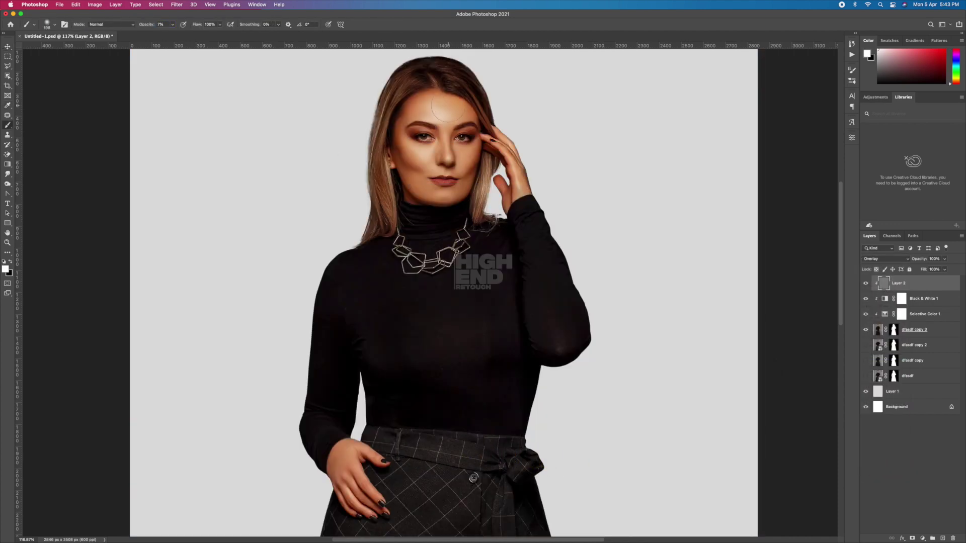
- Dodge and burn on the grey layer with brush sizes 23, 22, 88 and 114
right_click(440, 106)
type("23")
key("Return")
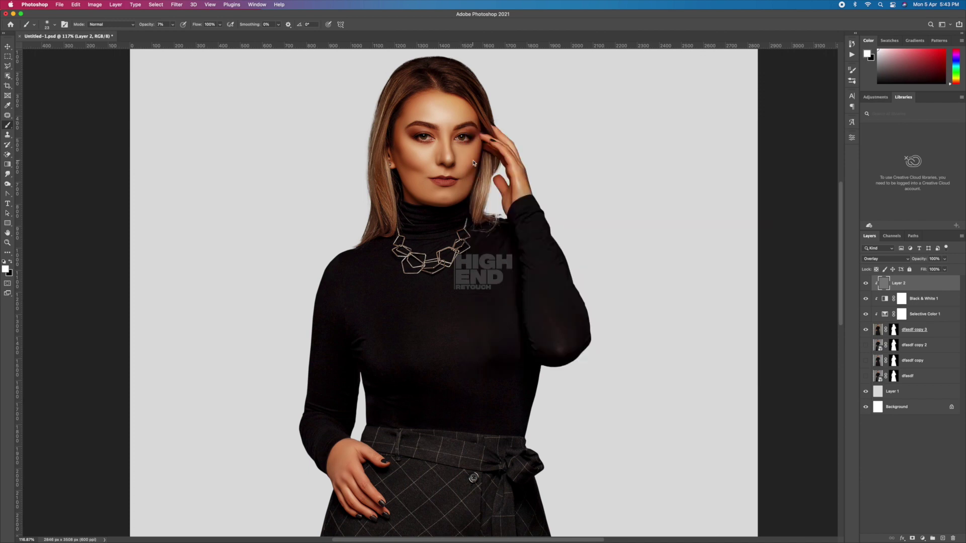
right_click(473, 162)
key("Return")
right_click(471, 157)
type("22")
key("Return")
right_click(470, 157)
type("88")
key("Return")
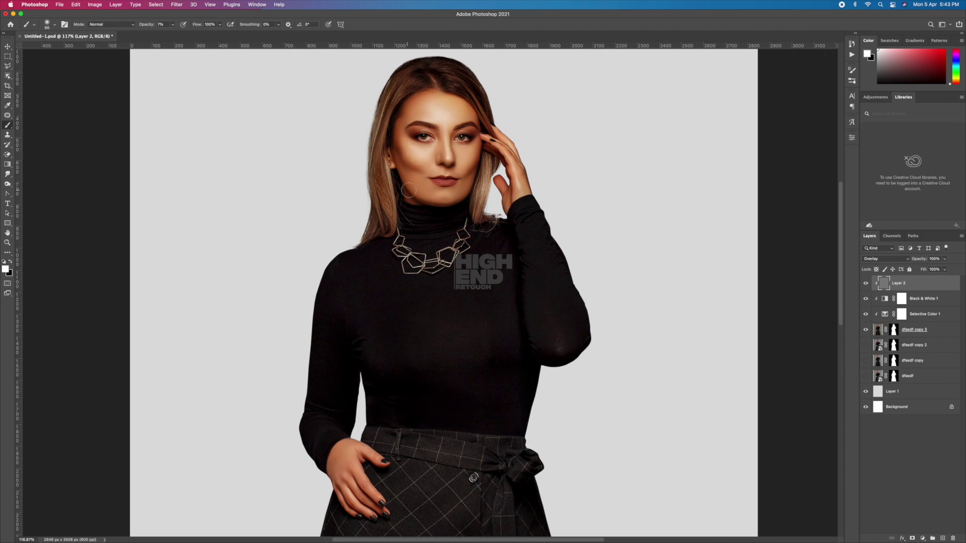
right_click(468, 187)
type("114")
key("Return")
- Continue dodging and burning at brush sizes 43, 100, 178 and 380, switching to black
right_click(487, 126)
type("43")
key("Return")
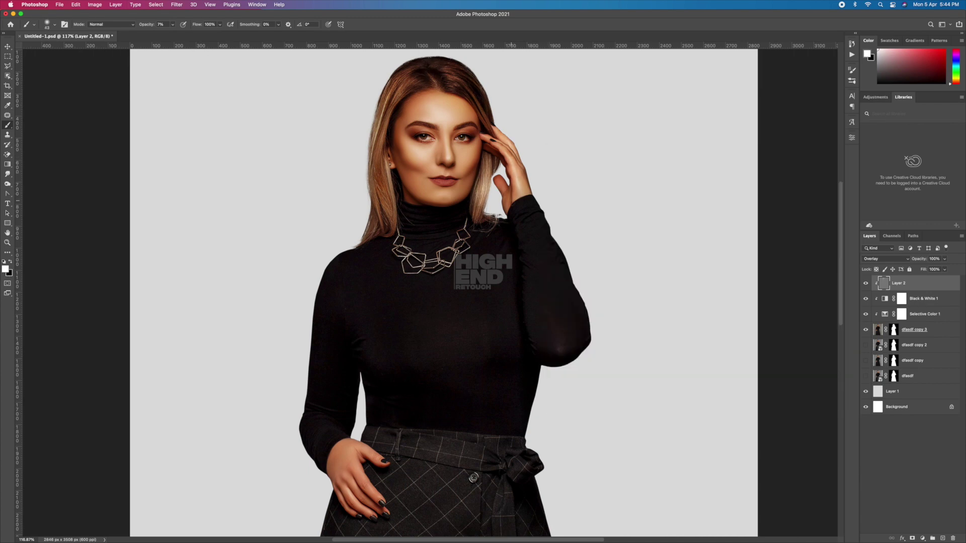
right_click(501, 184)
scroll(418, 322, "down", 5)
type("100")
key("Return")
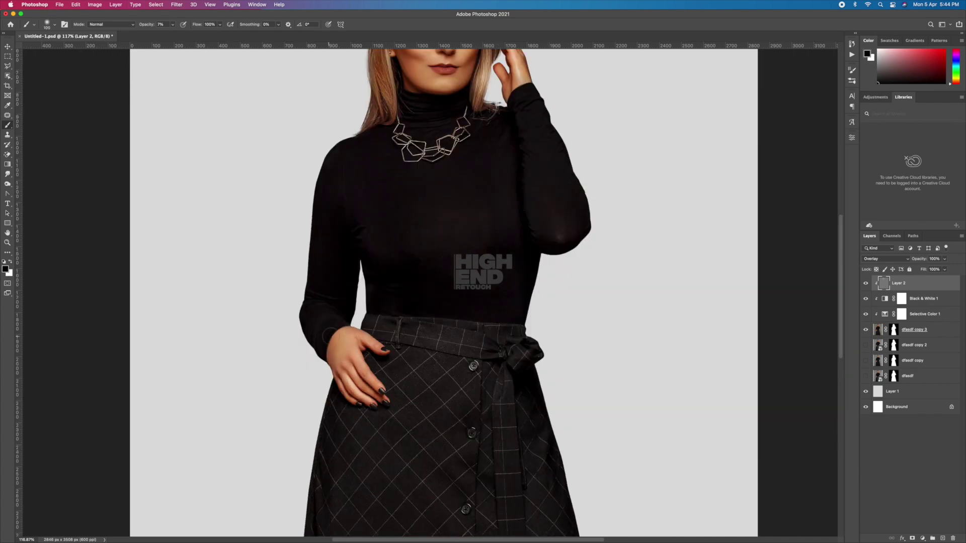
scroll(413, 379, "down", 3)
right_click(448, 283)
type("178")
key("Return")
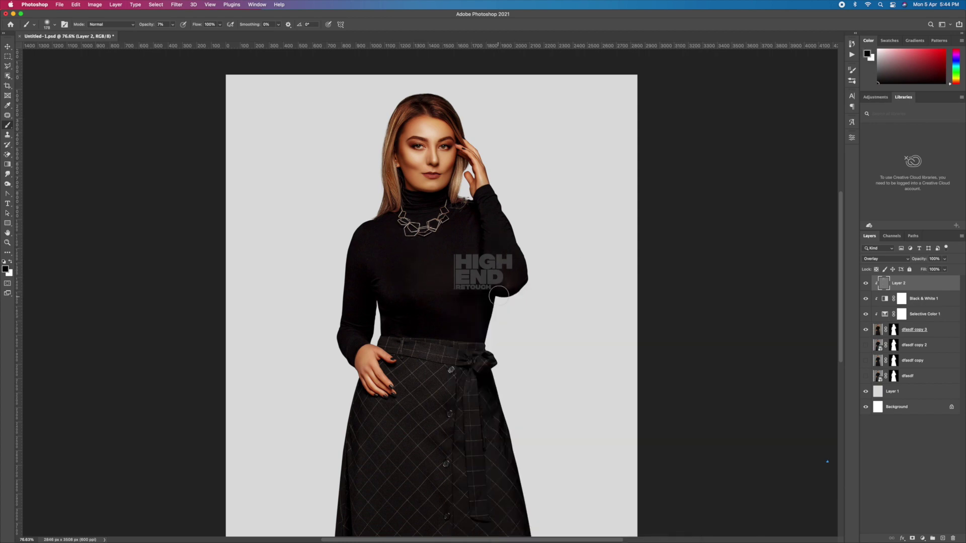
right_click(499, 295)
type("380")
key("Return")
key("x")
scroll(408, 317, "down", 4)
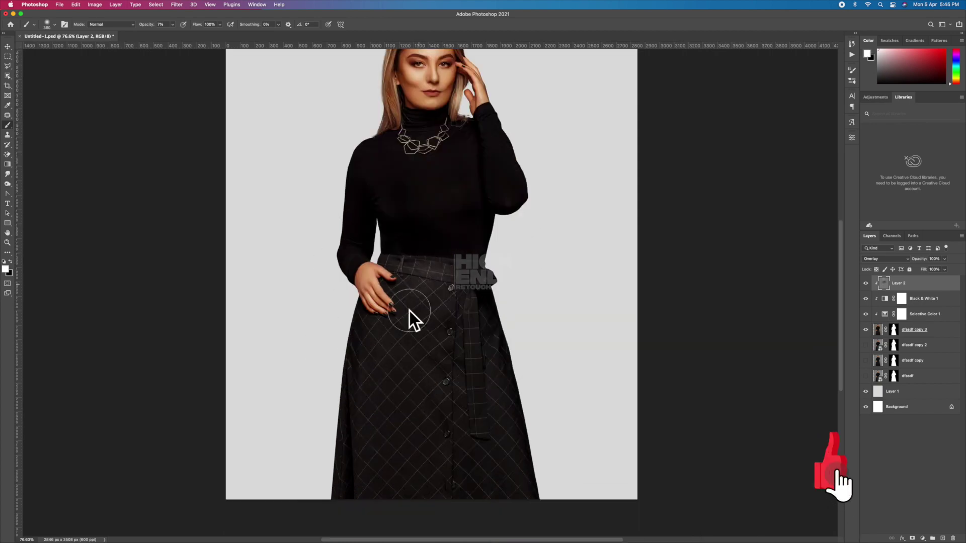
key("x")
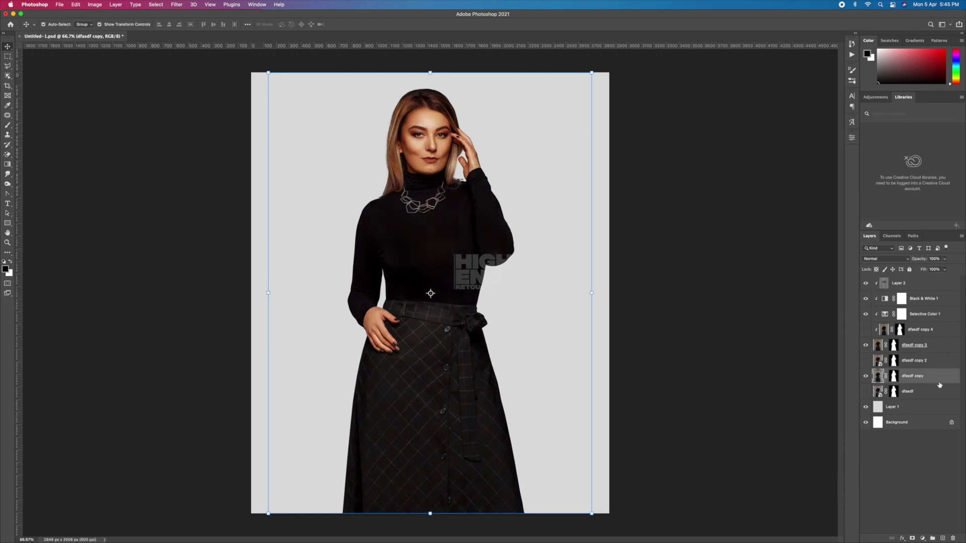
- Add a peach Solid Color layer and a dark-brown-to-peach gradient stretched up the backdrop
left_click(610, 390)
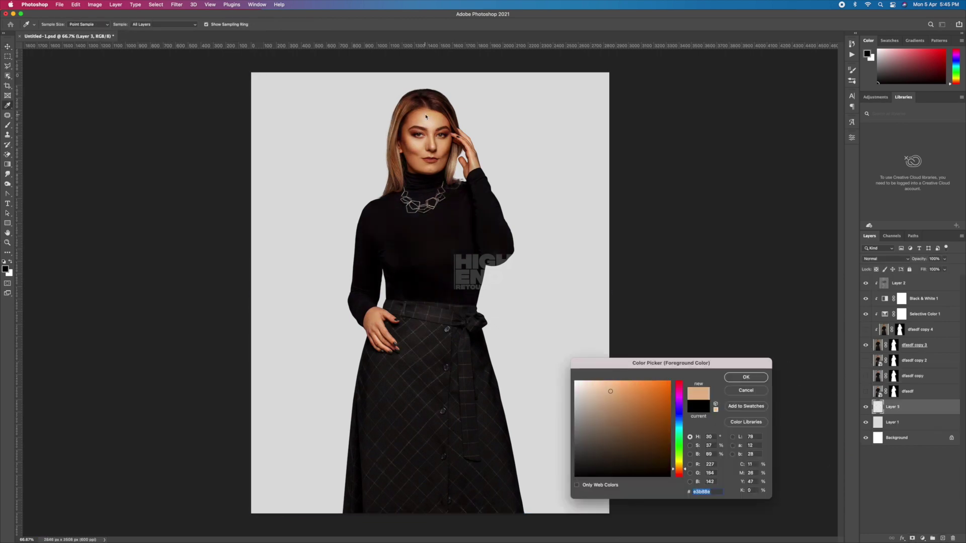
left_click(746, 378)
key("g")
left_click(451, 146, "alt")
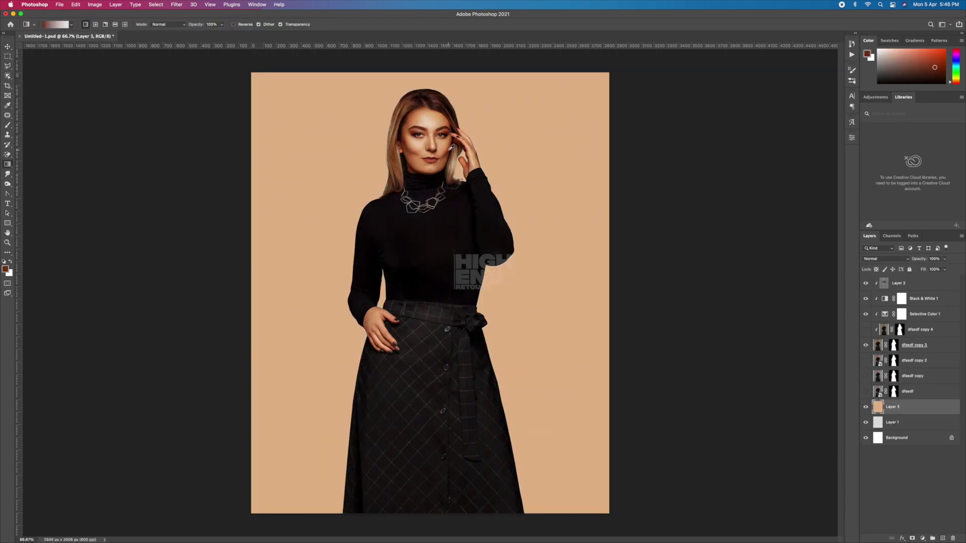
left_click_drag(255, 513, 255, 243)
key("ctrl+t")
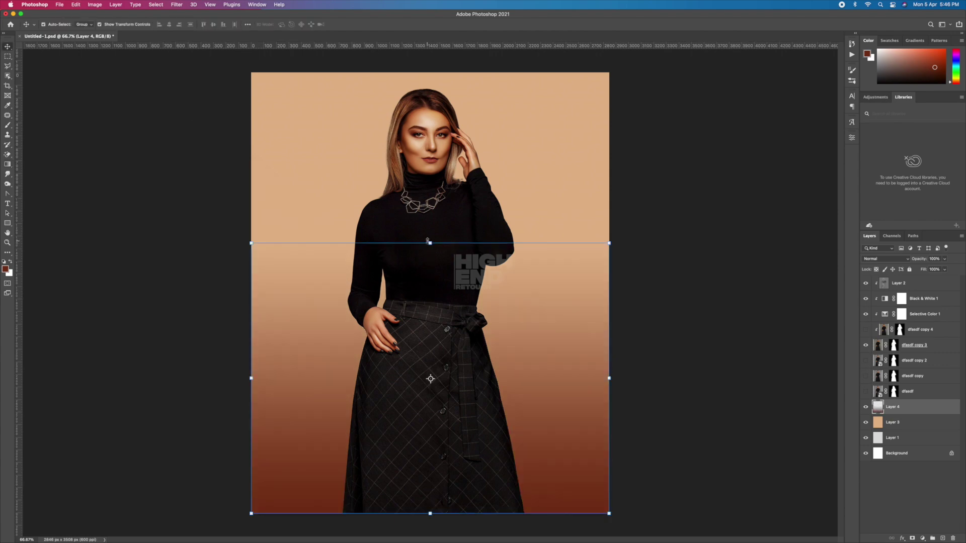
left_click_drag(430, 244, 495, 340)
key("Return")
- Desaturate and darken the gradient, then duplicate it and rotate the copy to 165°
key("ctrl+u")
left_click_drag(657, 385, 650, 387)
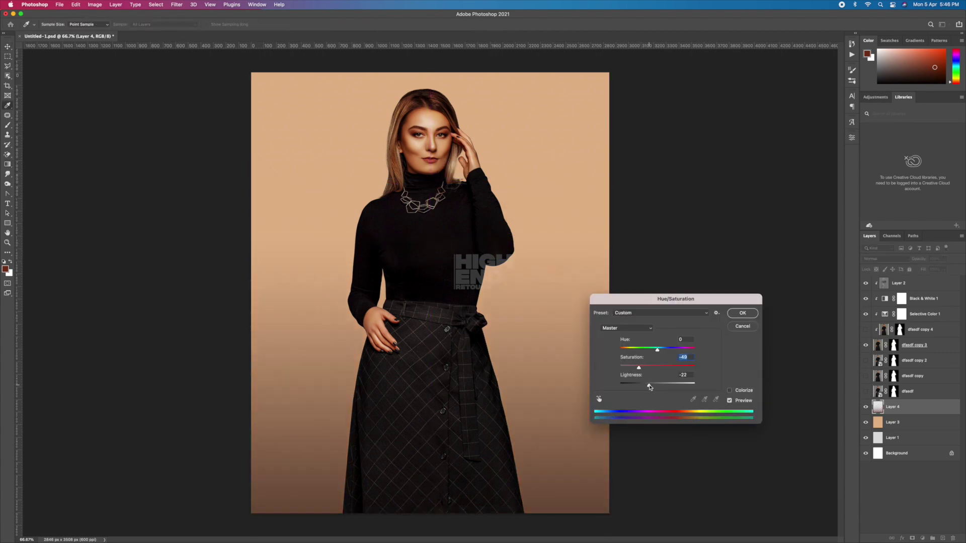
key("Return")
key("ctrl+j")
key("ctrl+t")
mouse_move(554, 296)
left_mouse_down()
mouse_move(289, 442)
mouse_move(368, 468)
mouse_move(538, 101)
mouse_move(572, 406)
left_mouse_up()
key("Return")
- Skew the original gradient layer to near level and save the document
key("alt+bracketleft")
key("ctrl+t")
left_click_drag(609, 231, 610, 323)
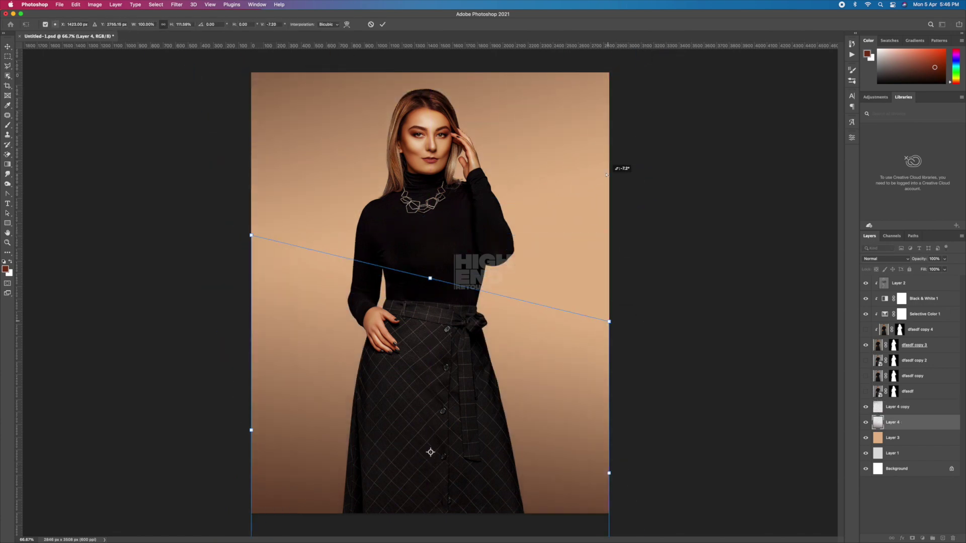
left_click_drag(606, 175, 610, 182)
key("Return")
key("ctrl+s")
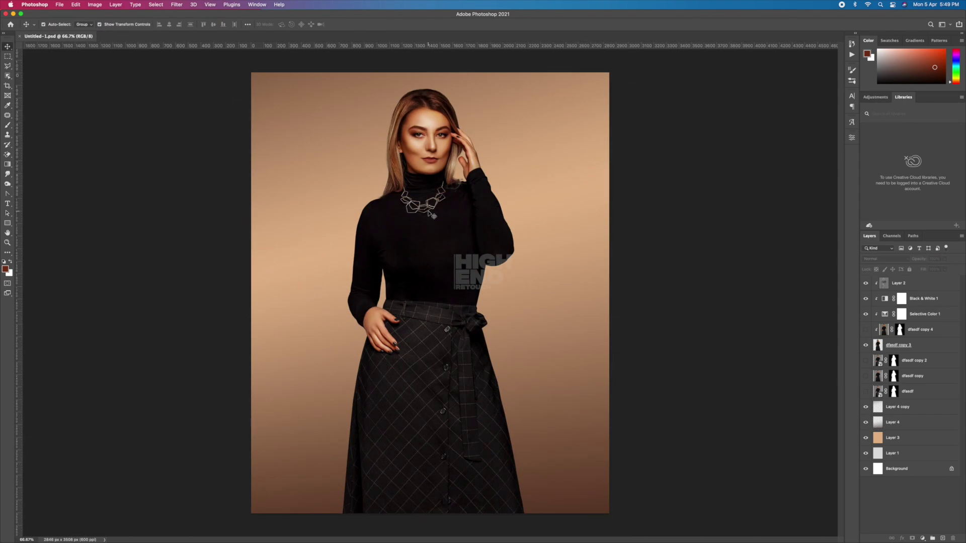
- Duplicate the model cutout as a black silhouette (Lightness -100) skewed to the right
key("ctrl+j")
key("ctrl+u")
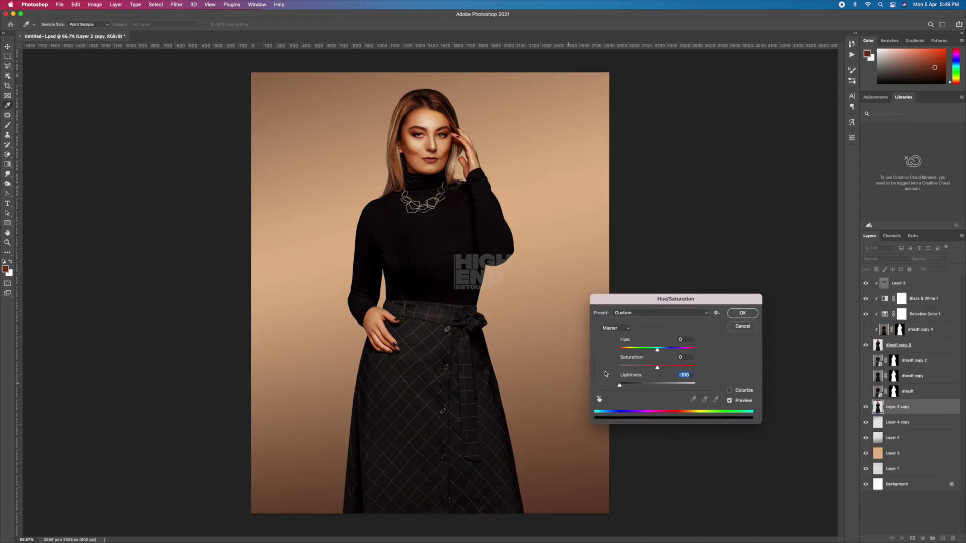
key("Return")
key("ctrl+t")
key("Return")
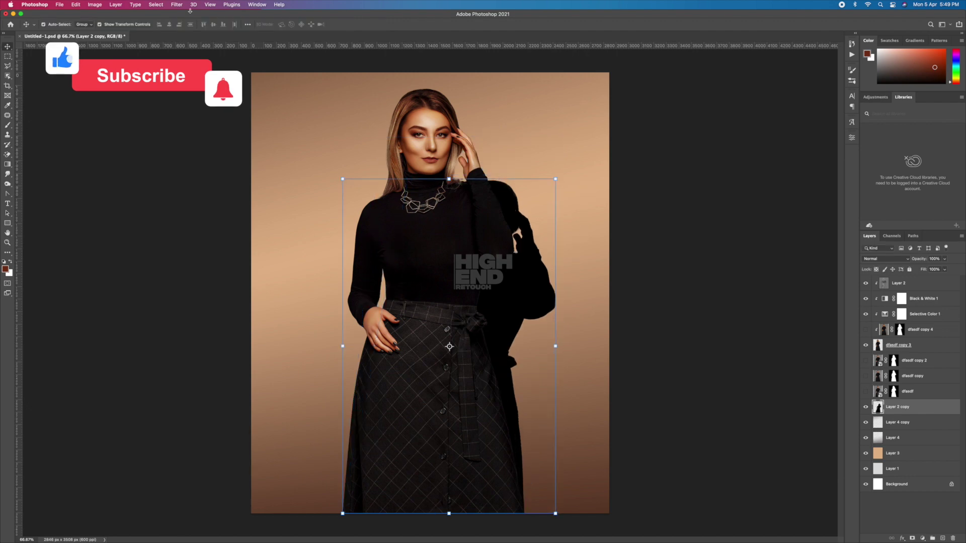
- Gaussian-blur the silhouette and lower the shadow's opacity to 35%
left_click(176, 4)
left_click(302, 129)
left_click_drag(681, 302, 694, 302)
key("Return")
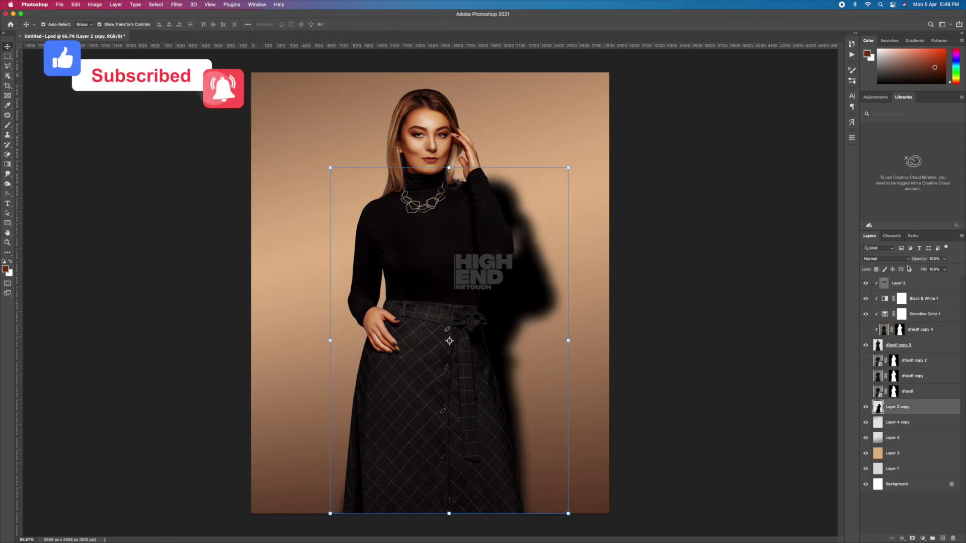
key("3")
key("5")
- Mask the shadow layer with a black-to-white gradient so it fades toward the top
left_click(912, 538)
key("g")
key("ctrl+minus")
left_click_drag(473, 159, 439, 444)
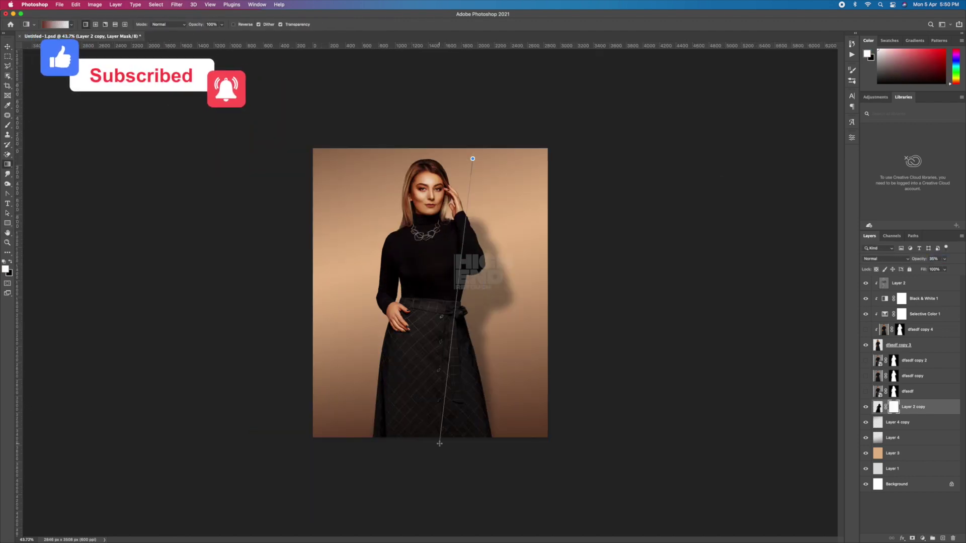
key("x")
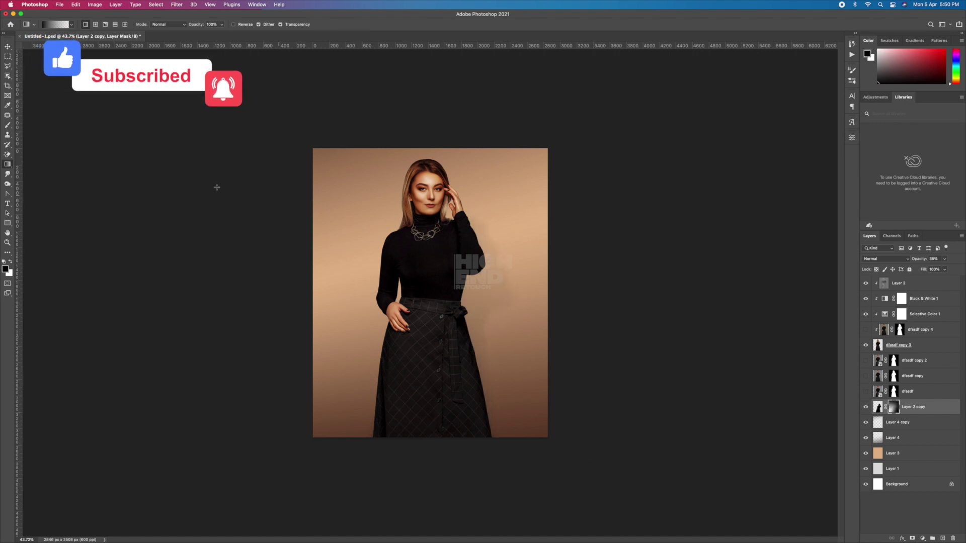
key("ctrl+plus")
key("v")
left_click(905, 508)
- Add a Color Balance layer with Shadows Red +11 and Highlights Cyan -8
left_click(923, 538)
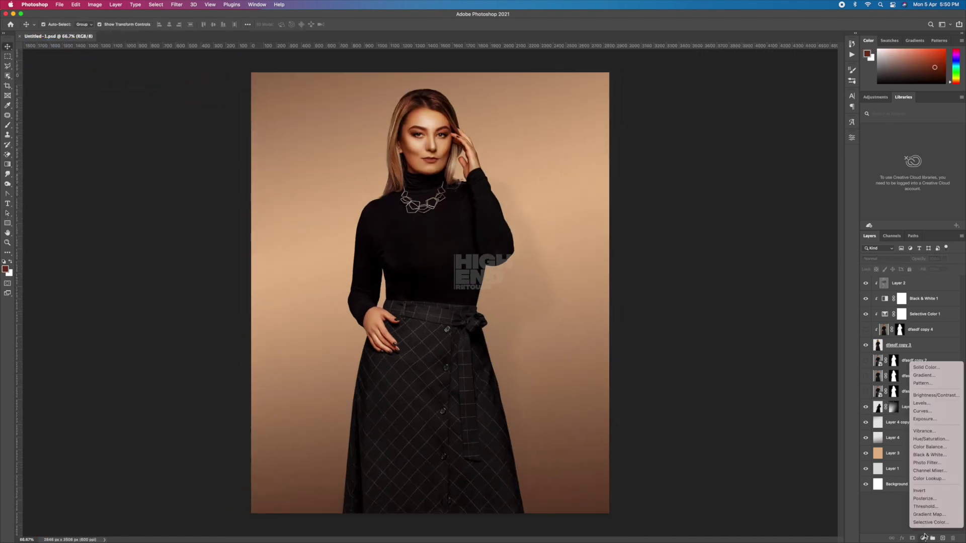
left_click(915, 448)
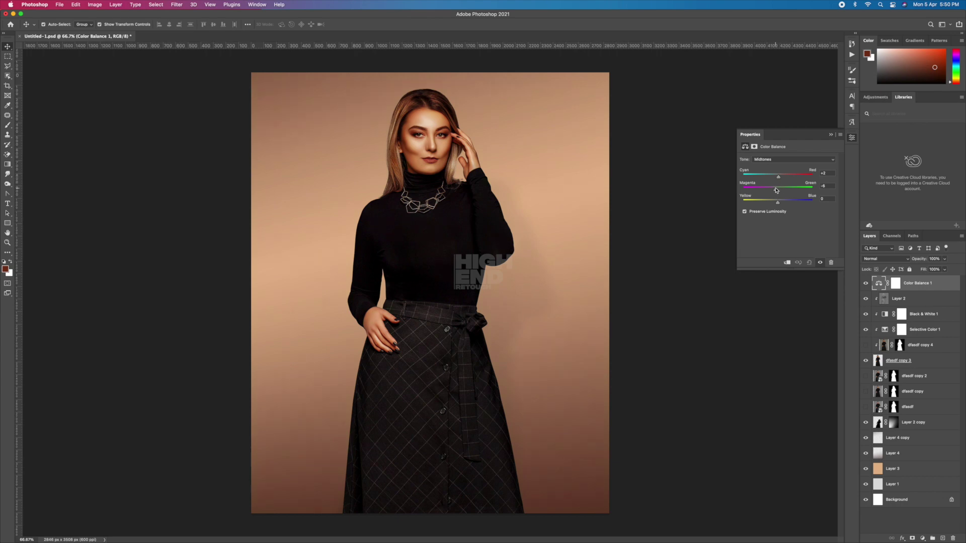
left_click(793, 159)
left_click(764, 149)
left_click_drag(778, 176, 782, 176)
left_click(794, 159)
left_click(765, 176)
left_click_drag(778, 177, 777, 178)
left_click(794, 159)
- Add a Color Lookup adjustment using the Crisp_Warm.look 3DLUT
left_click(922, 539)
left_click(926, 473)
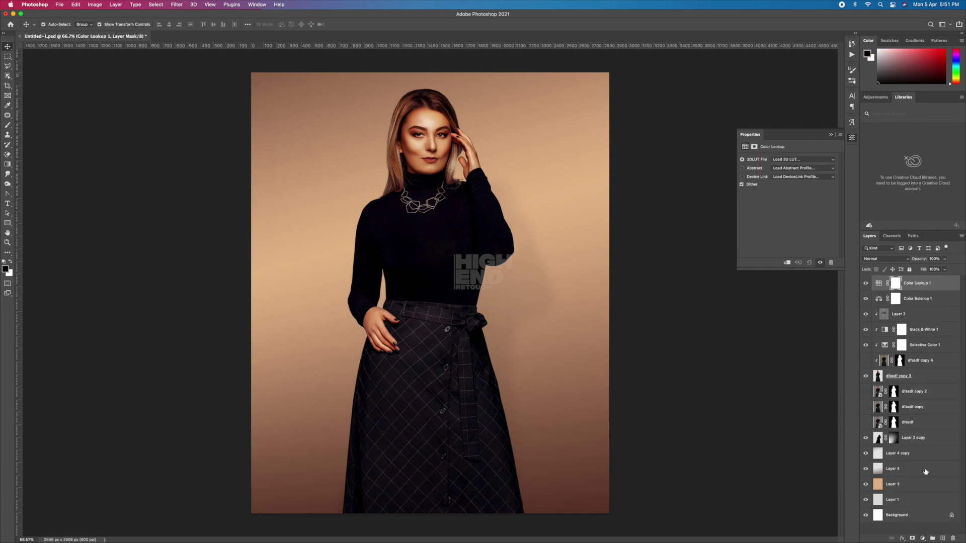
left_click(792, 160)
left_click(793, 208)
- Type VOGUE in the Vogue font and scale it across the top of the cover
key("t")
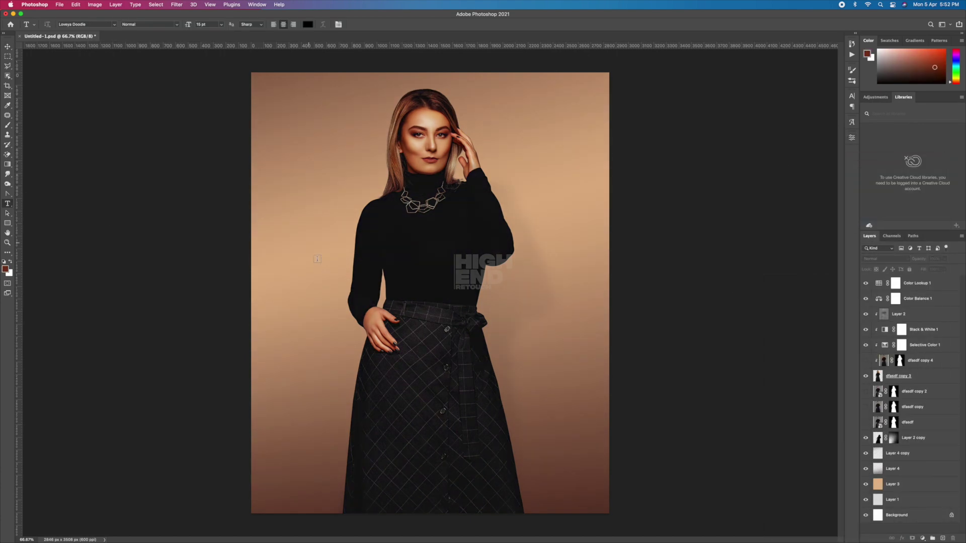
left_click(322, 266)
left_click(114, 27)
left_click(80, 101)
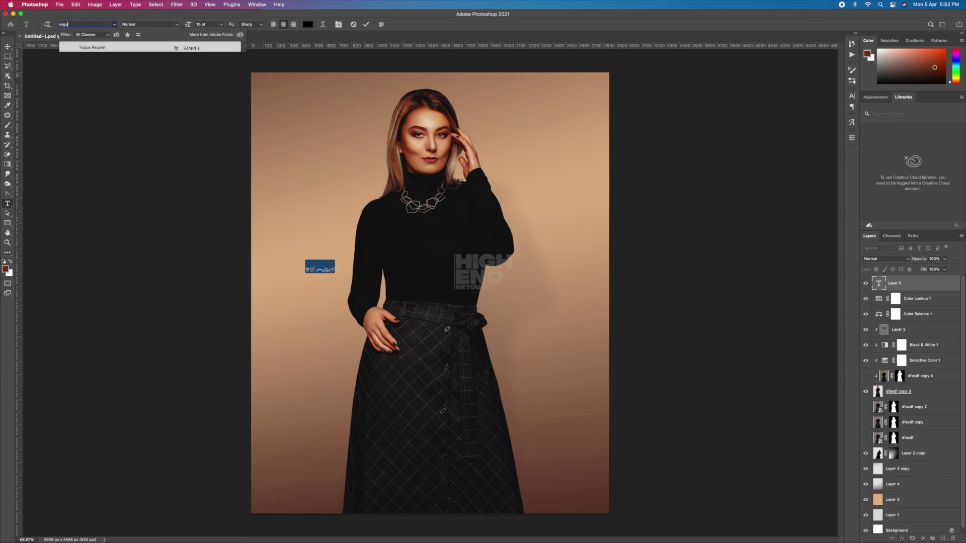
key("ctrl+t")
left_click_drag(343, 260, 437, 236)
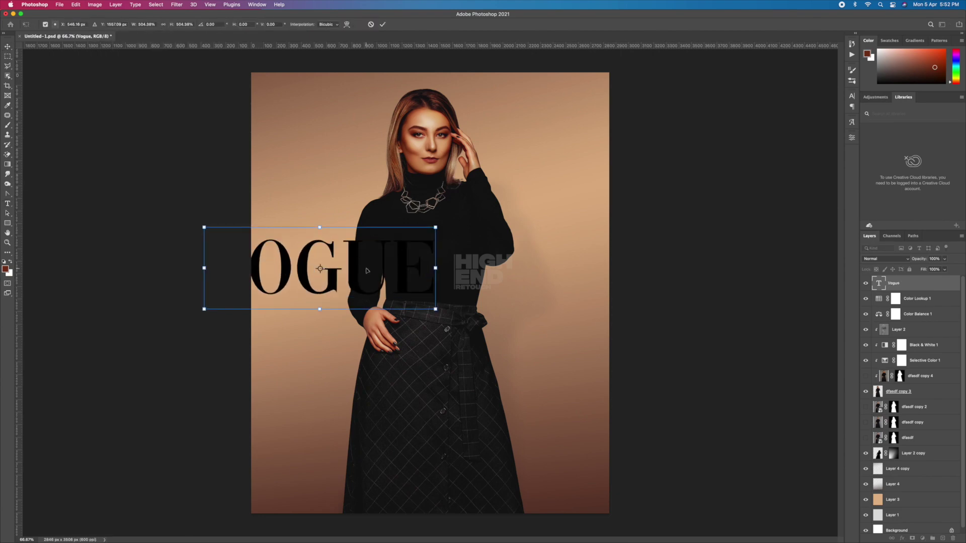
mouse_move(322, 282)
left_mouse_down()
mouse_move(387, 121)
mouse_move(428, 126)
left_mouse_up()
left_click_drag(546, 167, 594, 190)
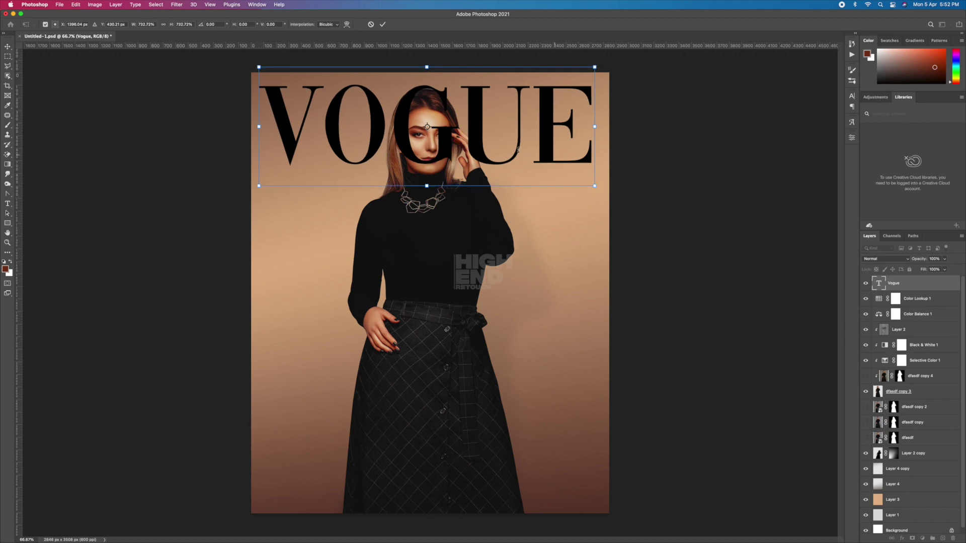
key("Return")
- Colour the masthead #ffffff and move its layer beneath the woman layers
left_click(308, 24)
type("ffffff")
key("Return")
key("v")
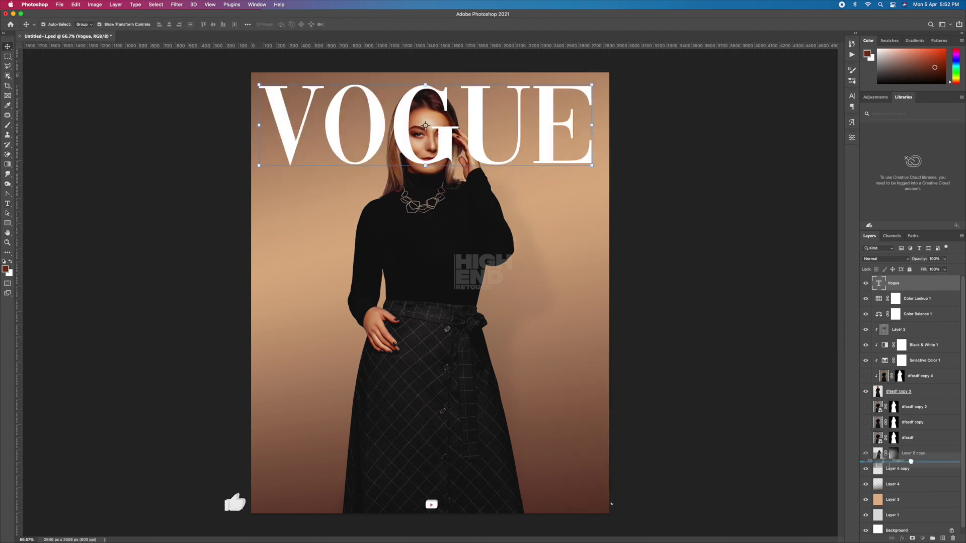
left_click_drag(901, 283, 903, 446)
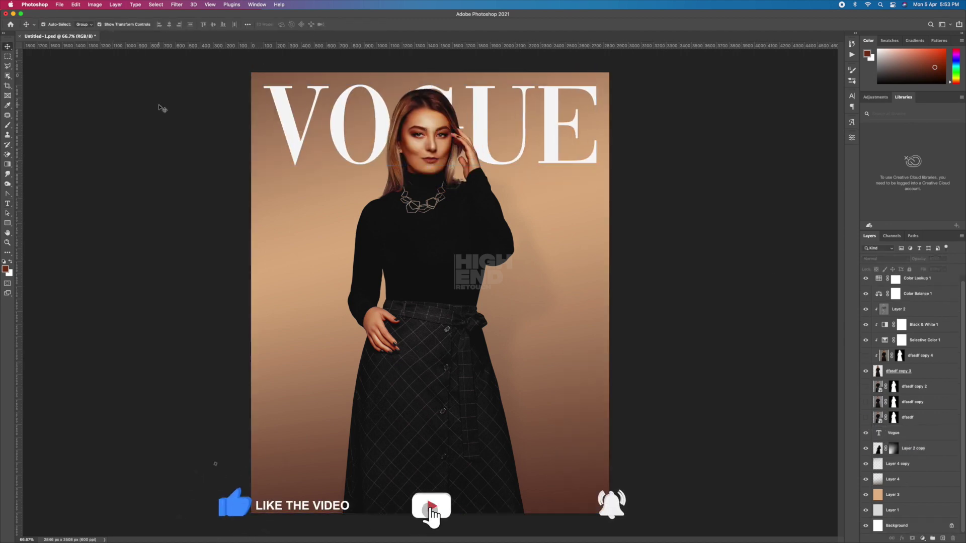
- Group Layer 2 through Layer 2 copy, the woman's layers, into Group 1
left_click(898, 314)
left_click(908, 422, "shift")
left_click(926, 449, "ctrl")
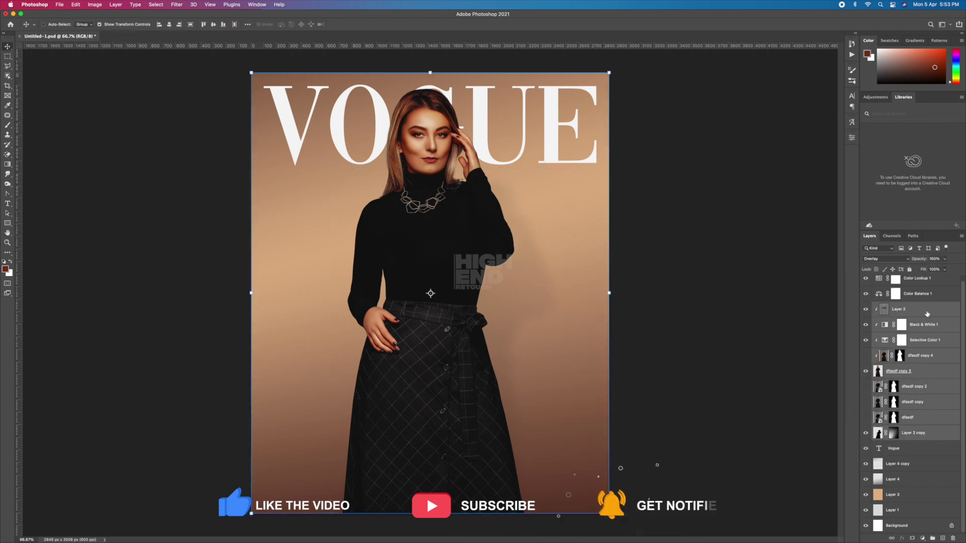
key("ctrl+g")
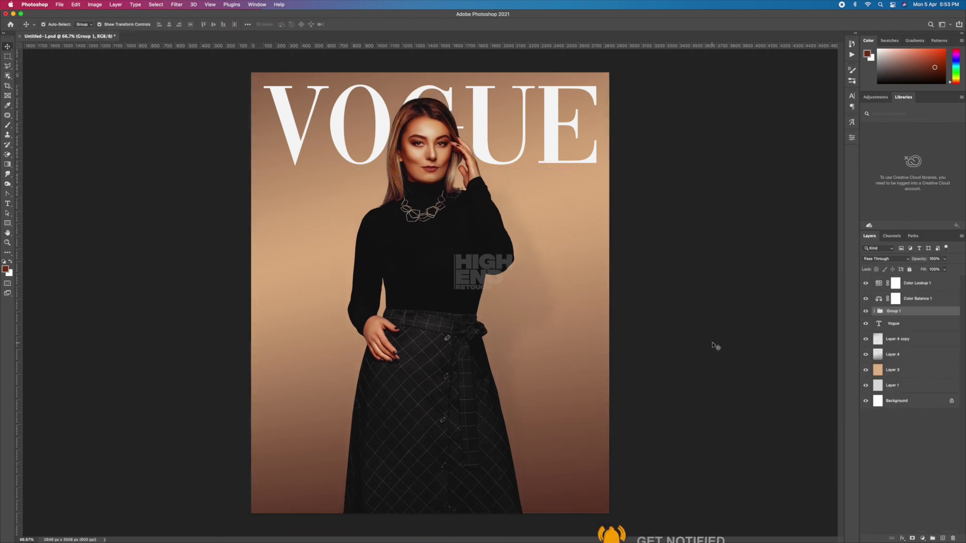
left_click(691, 351)
- Add EYEVIEW text and shrink it to sit tight under VOGUE's E
left_click(7, 204)
left_click(506, 201)
type("E")
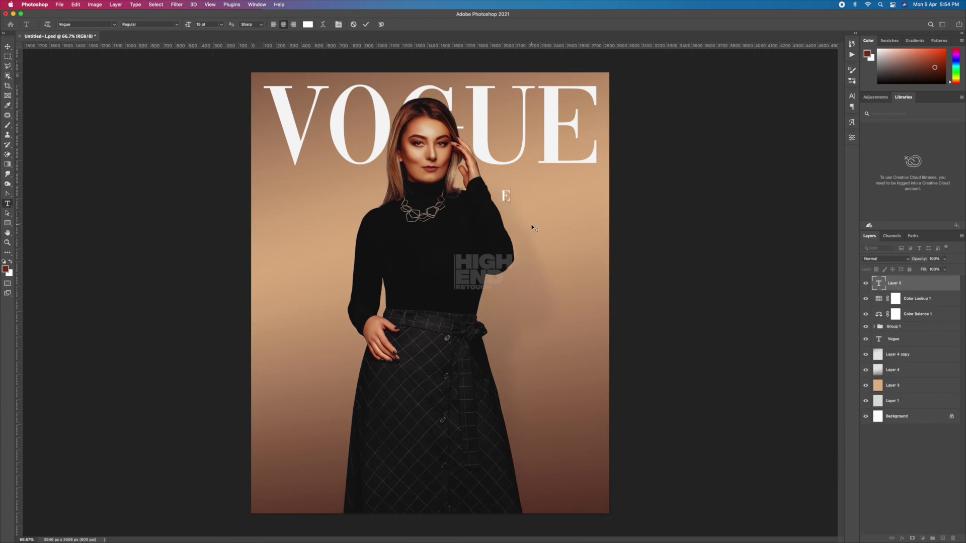
left_click(8, 50)
left_click_drag(506, 196, 565, 168)
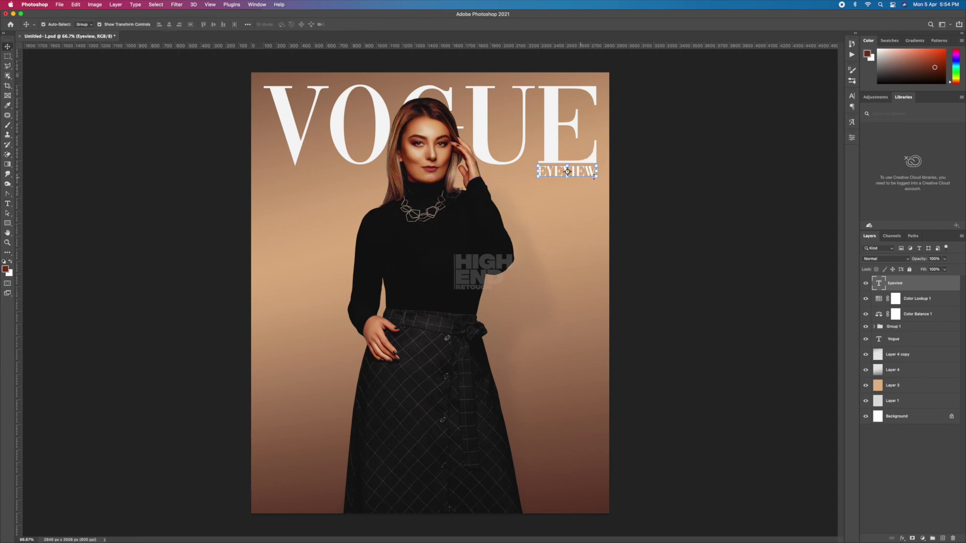
scroll(565, 169, "up", 5)
left_click_drag(603, 215, 604, 193)
key("ctrl+t")
left_click_drag(194, 265, 325, 226)
key("Return")
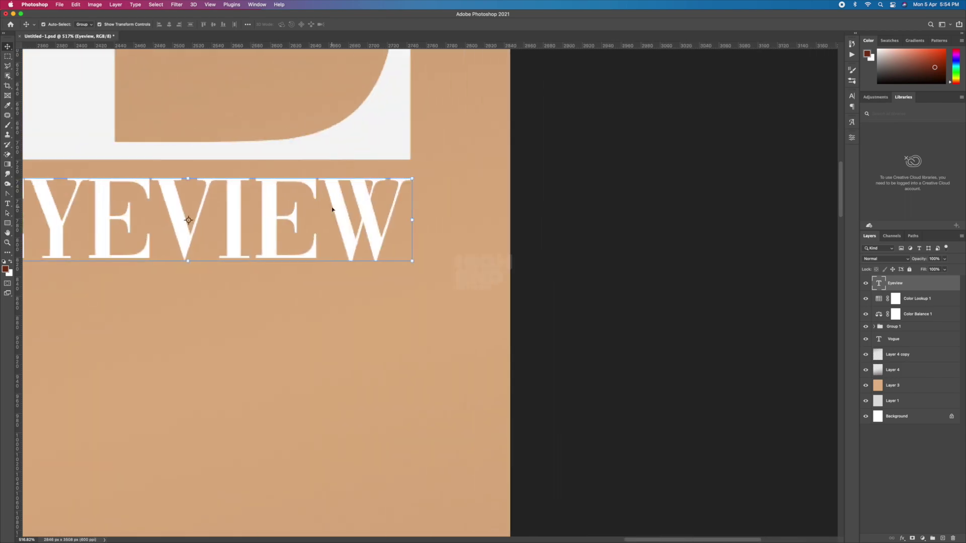
- Duplicate the text into VOGUE's O, retype it as APRIL, and scale it to fit
scroll(325, 225, "down", 5)
left_click_drag(409, 120, 212, 74)
double_click(879, 284)
type("AE")
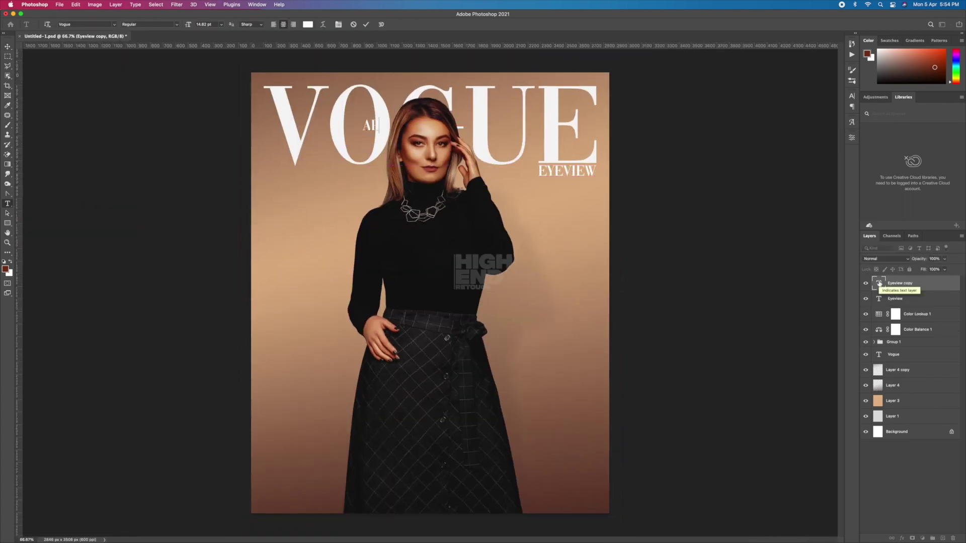
key("ctrl+Return")
scroll(379, 87, "up", 5)
key("ctrl+t")
mouse_move(425, 221)
left_mouse_down()
mouse_move(348, 242)
mouse_move(362, 236)
left_mouse_up()
key("Return")
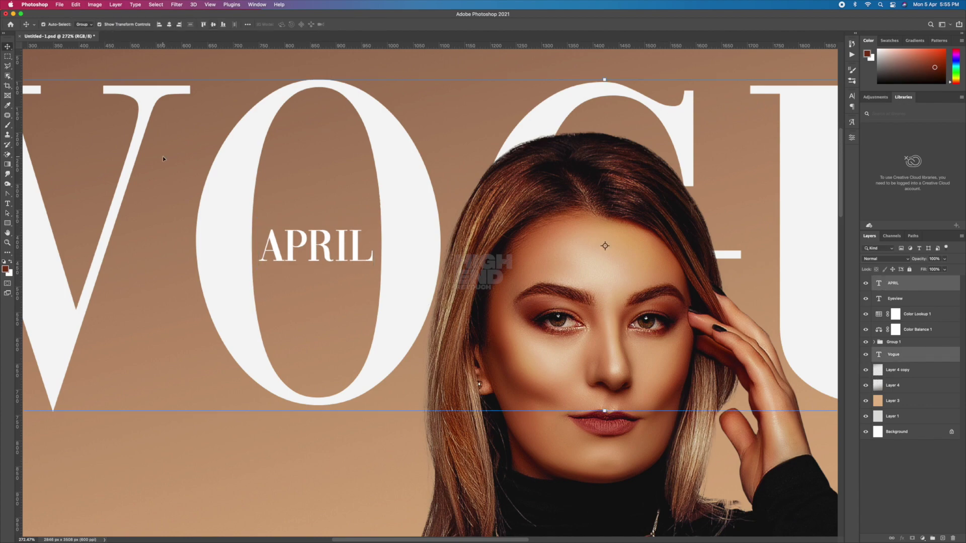
key("ctrl+0")
- Add 'Legends of the fall' title text at lower centre in Aqua Grotesque
key("t")
left_click(273, 347)
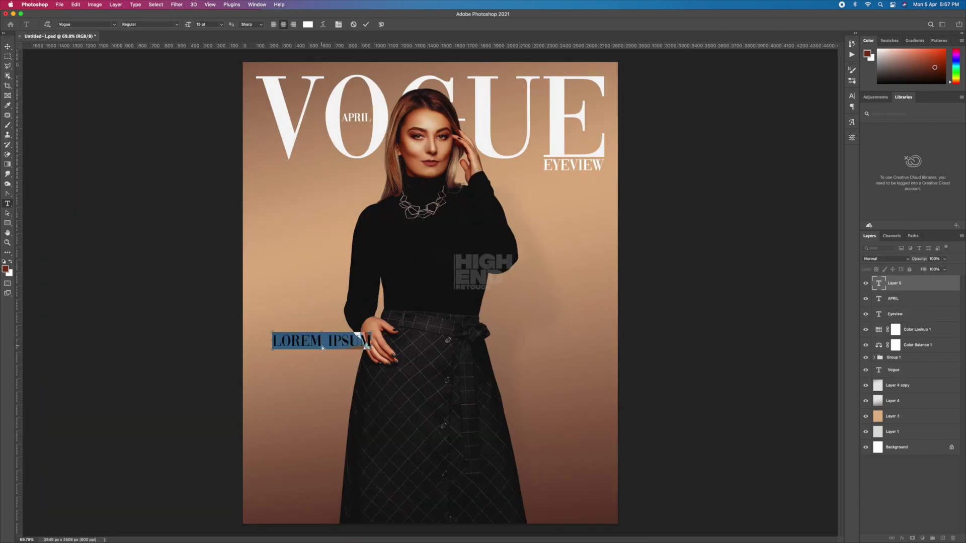
type("Legends of the fall")
left_click_drag(322, 347, 427, 460)
left_click(86, 24)
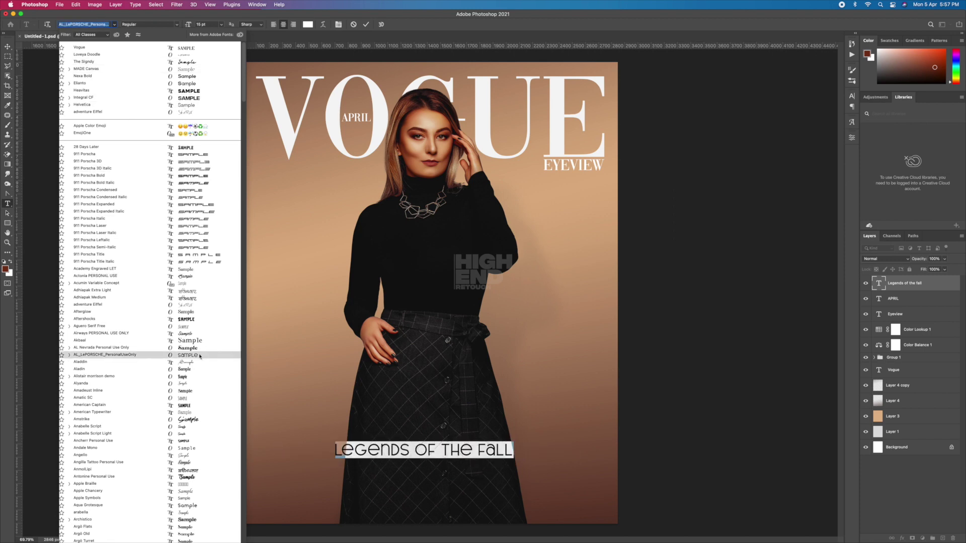
scroll(199, 356, "down", 3)
scroll(200, 356, "down", 3)
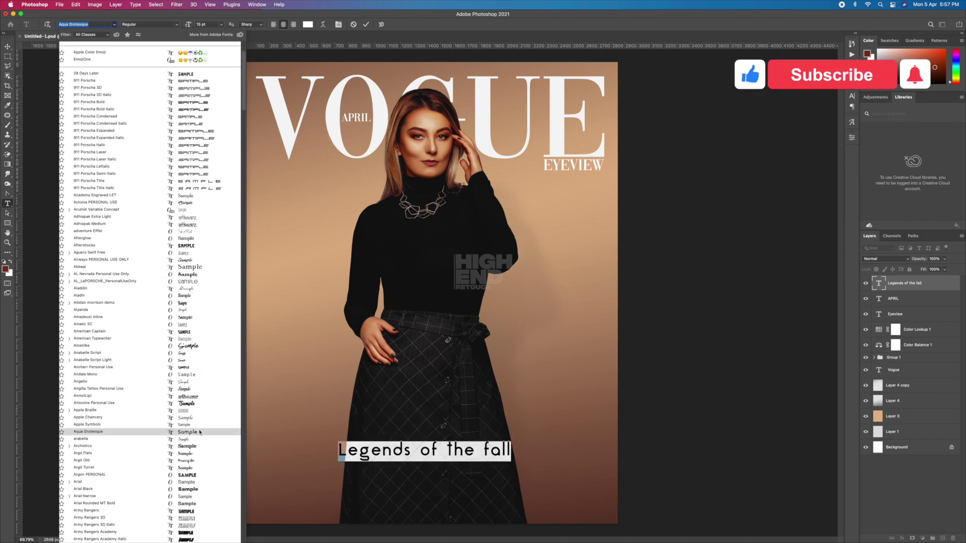
left_click(199, 431)
- Make the title all caps, enlarge it and move it near the bottom
key("ctrl+t")
key("ctrl+shift+k")
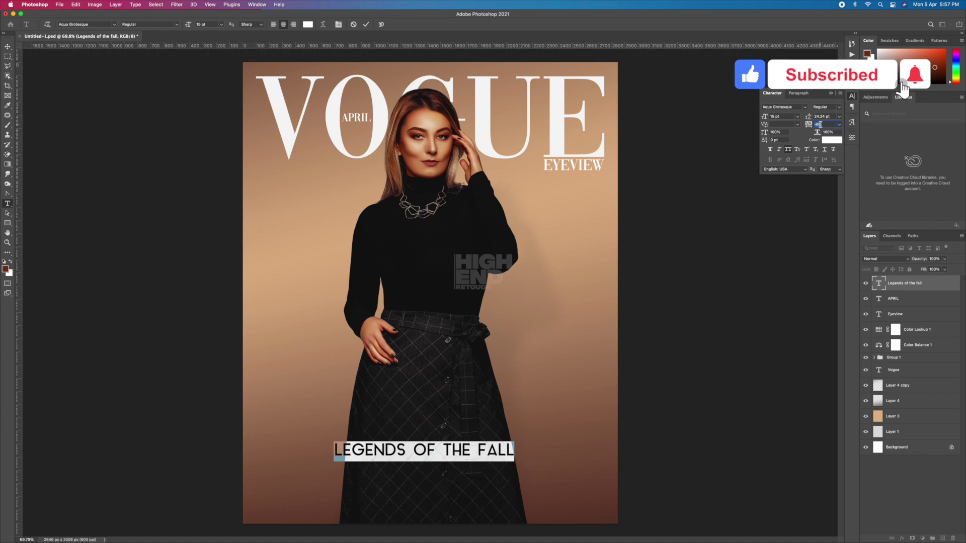
key("ctrl+Return")
key("v")
left_click_drag(514, 460, 565, 464)
left_click_drag(509, 450, 511, 477)
left_click(60, 224)
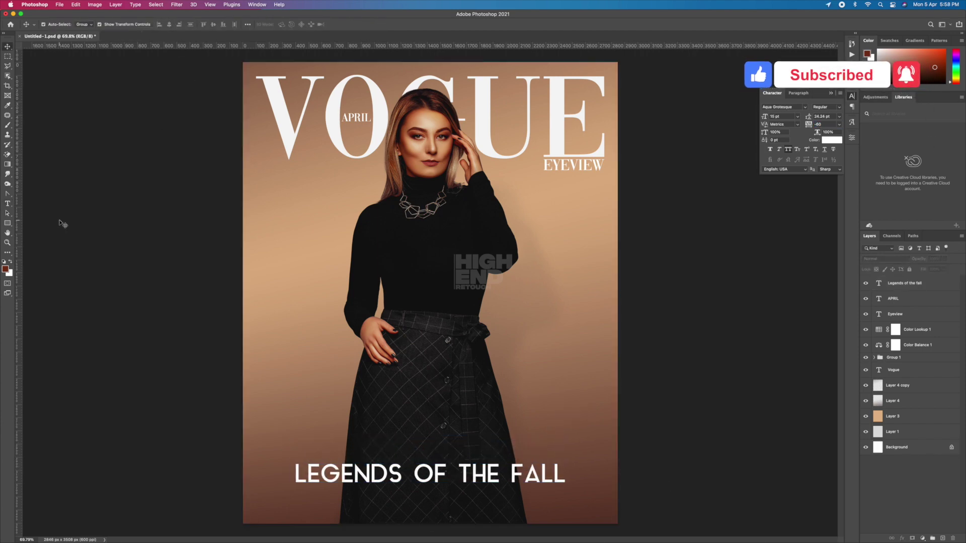
- Type 'The Unstoppable' as a new text line above the title
key("t")
left_click(312, 401)
type("The Unstoppable")
key("ctrl+a")
key("ctrl+shift+k")
- Set 'the unstoppable' in The Signdy script and scale it above the title
left_click(115, 24)
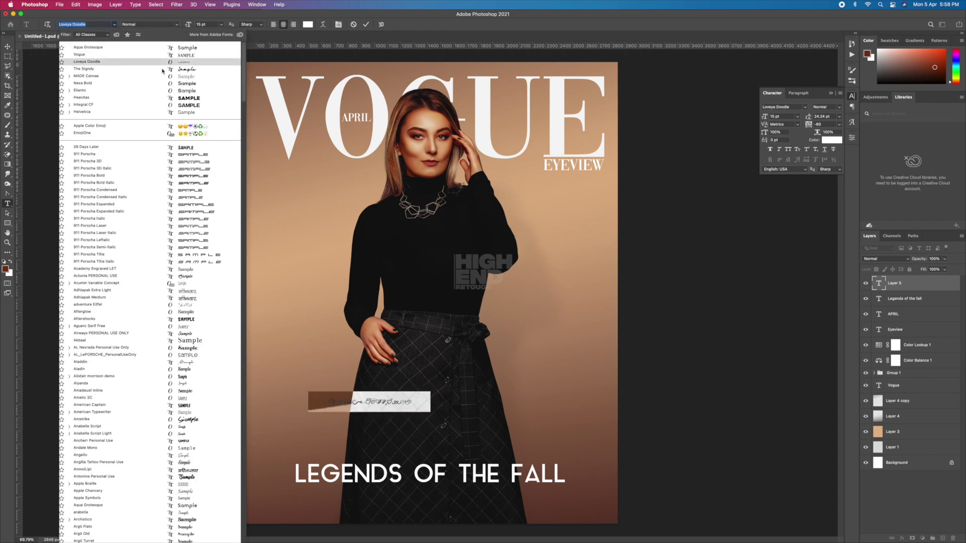
left_click(162, 71)
key("ctrl+Return")
mouse_move(367, 400)
left_mouse_down()
mouse_move(507, 441)
mouse_move(483, 445)
mouse_move(503, 442)
left_mouse_up()
key("ctrl+t")
key("Return")
left_click(167, 321)
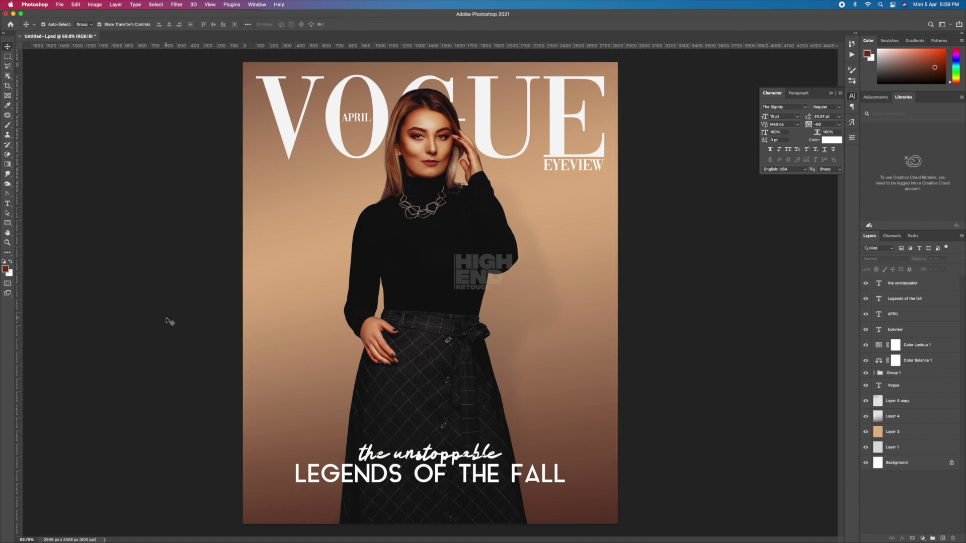
- Paste the travel cover line as a new text layer, split into lines with 16 pt leading
key("t")
left_click(279, 258)
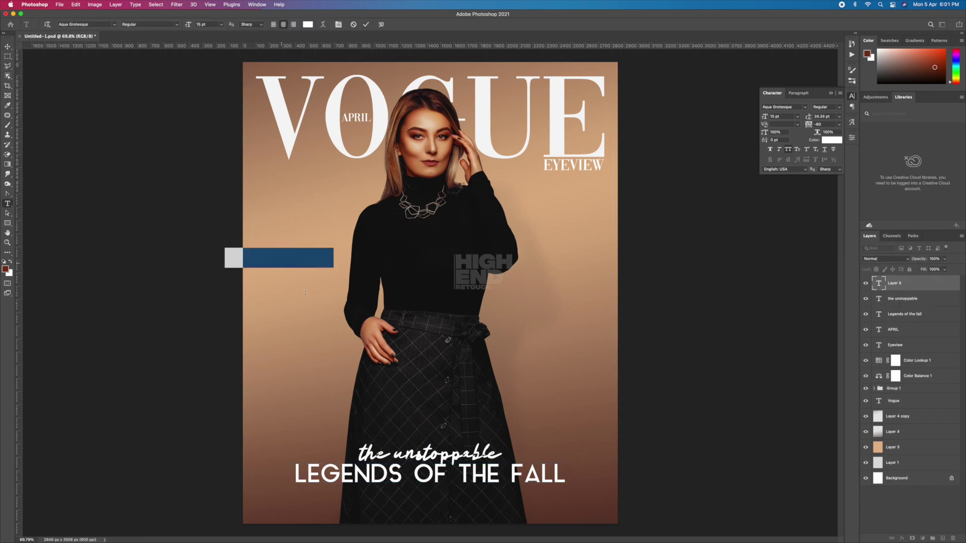
key("ctrl+v")
key("Return")
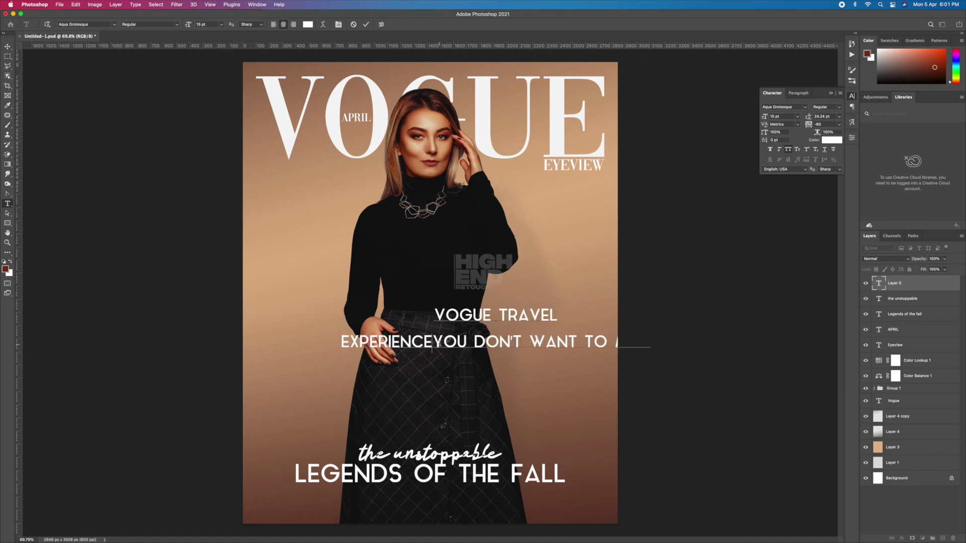
key("Return")
key("Return")
key("ctrl+a")
left_click(822, 116)
type("16")
key("Return")
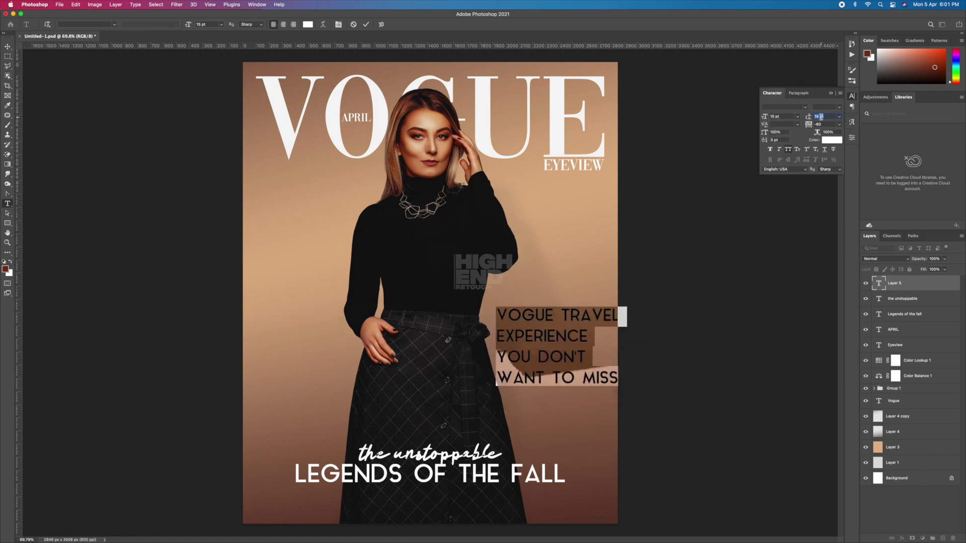
key("ctrl+Return")
- Move the travel text block to the lower left and resize it
left_click_drag(558, 353, 317, 399)
left_click_drag(378, 364, 342, 384)
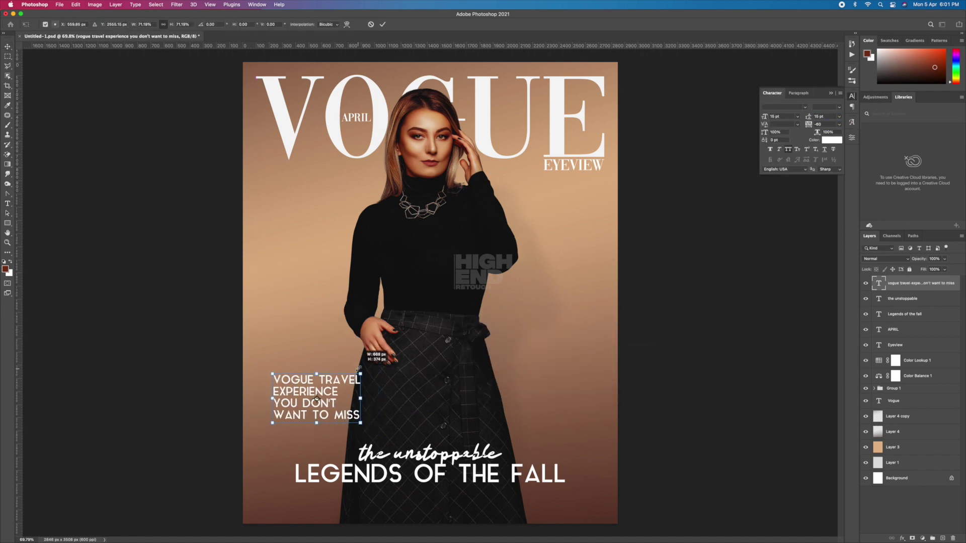
left_click_drag(299, 408, 300, 404)
left_click_drag(338, 378, 360, 373)
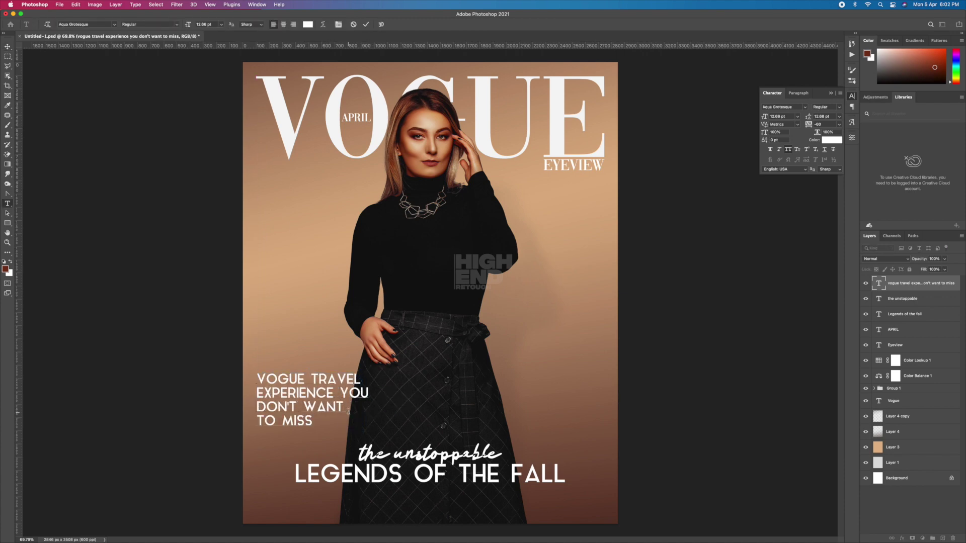
key("Return")
- Add a large '50' above the travel text block
key("t")
left_click(307, 296)
type("50")
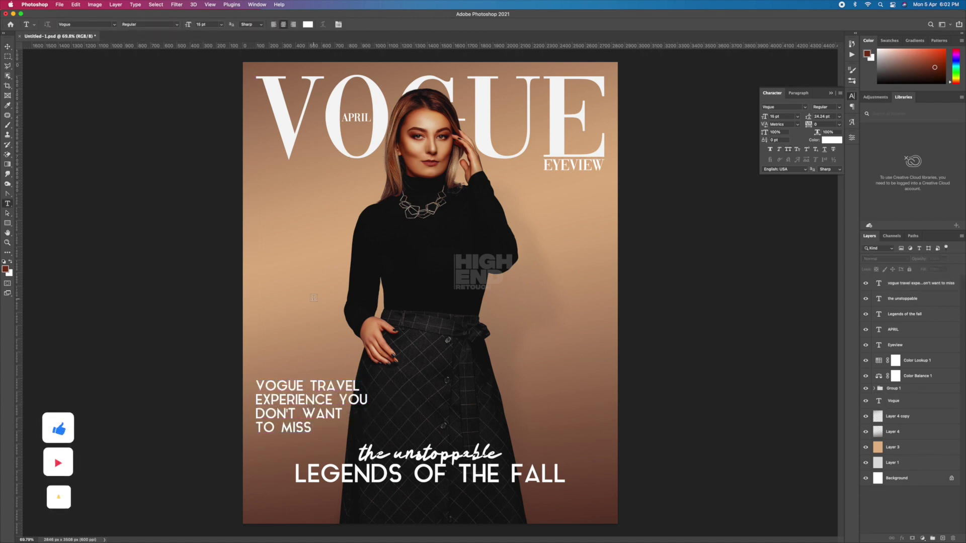
key("ctrl+Return")
key("ctrl+t")
mouse_move(322, 287)
left_mouse_down()
mouse_move(357, 251)
mouse_move(320, 340)
mouse_move(312, 319)
left_mouse_up()
key("Return")
- Move the LEGENDS OF THE FALL and 'the unstoppable' lines down slightly
left_click(428, 456)
left_click(537, 476, "shift")
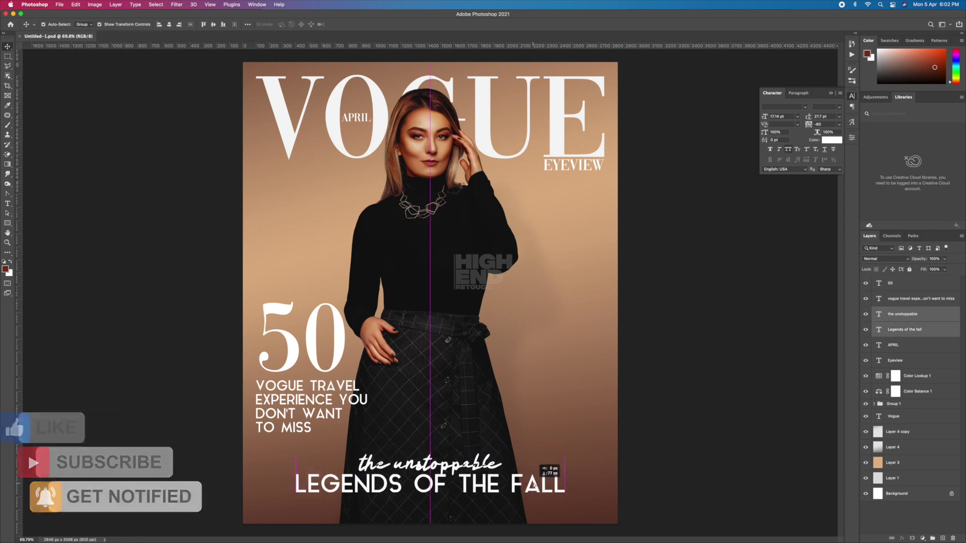
left_click_drag(537, 476, 537, 492)
left_click(201, 124)
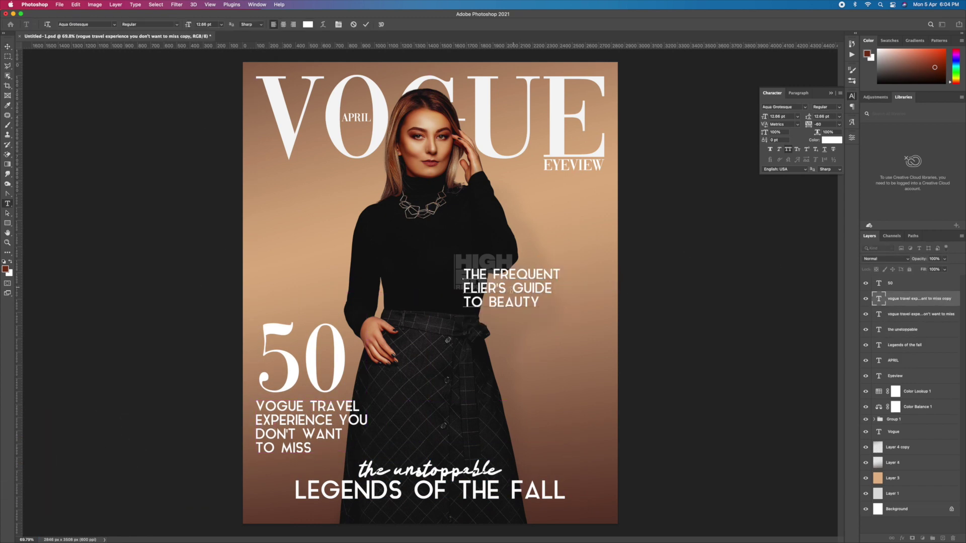
- Right-align the frequent flier's cover line and move it under EYEVIEW
key("ctrl+a")
key("ctrl+shift+r")
left_click(421, 301)
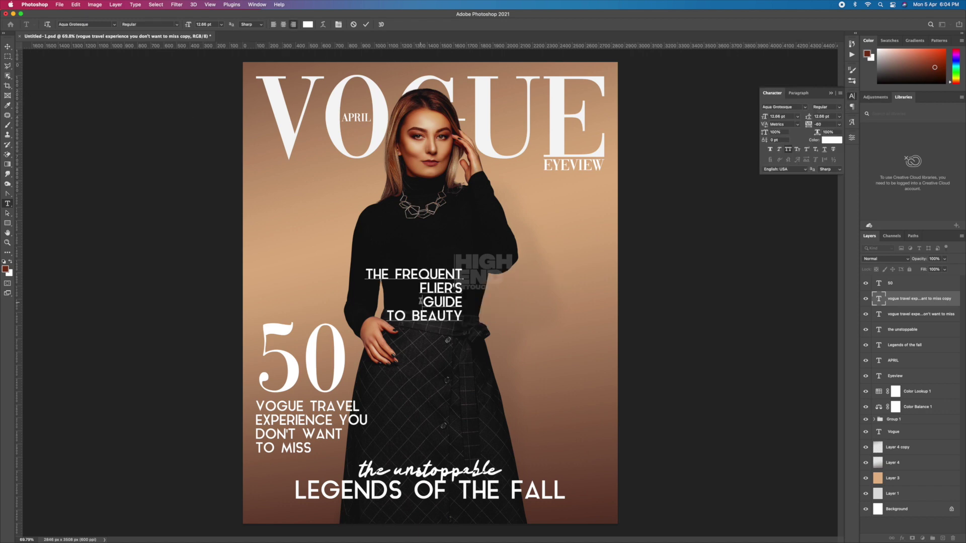
left_click_drag(413, 288, 581, 211)
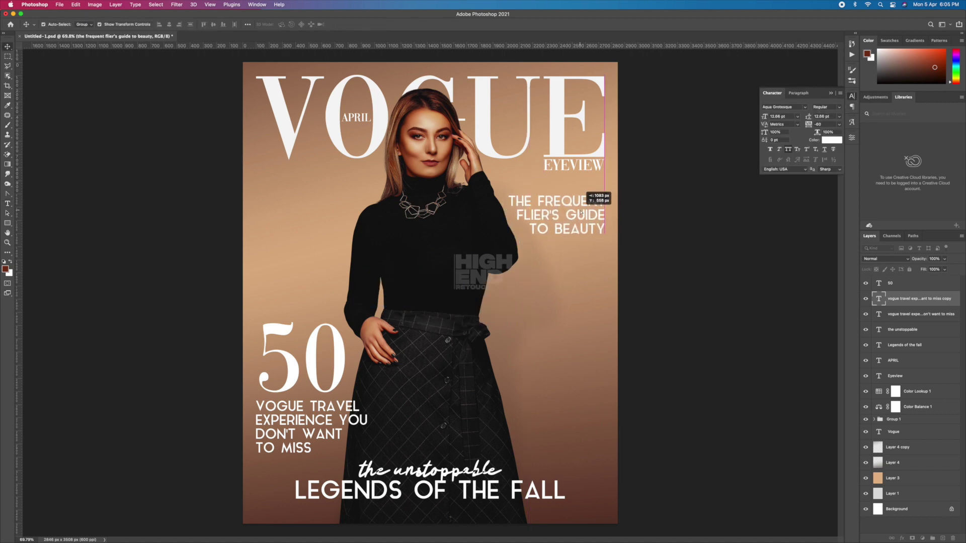
left_click(183, 203)
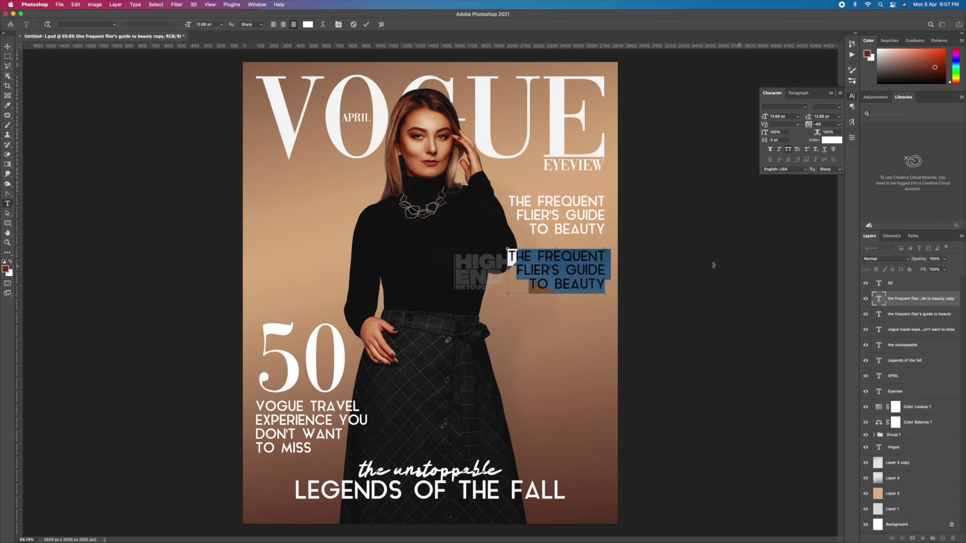
- Add the 'your holiday checklist' item list with 16 pt leading, shrunk to about 57%
type("your holiday checklist")
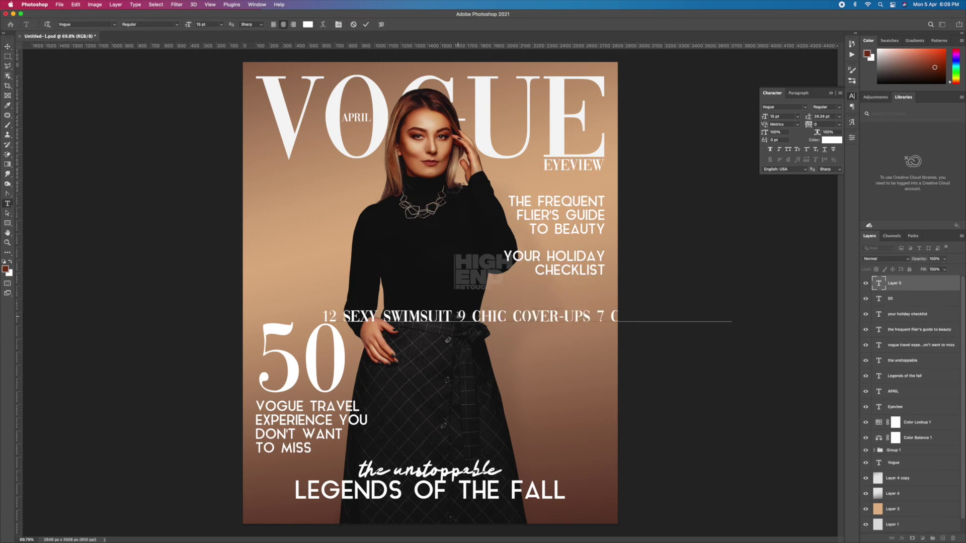
key("Return")
key("ctrl+a")
left_click(820, 116)
type("16")
key("Return")
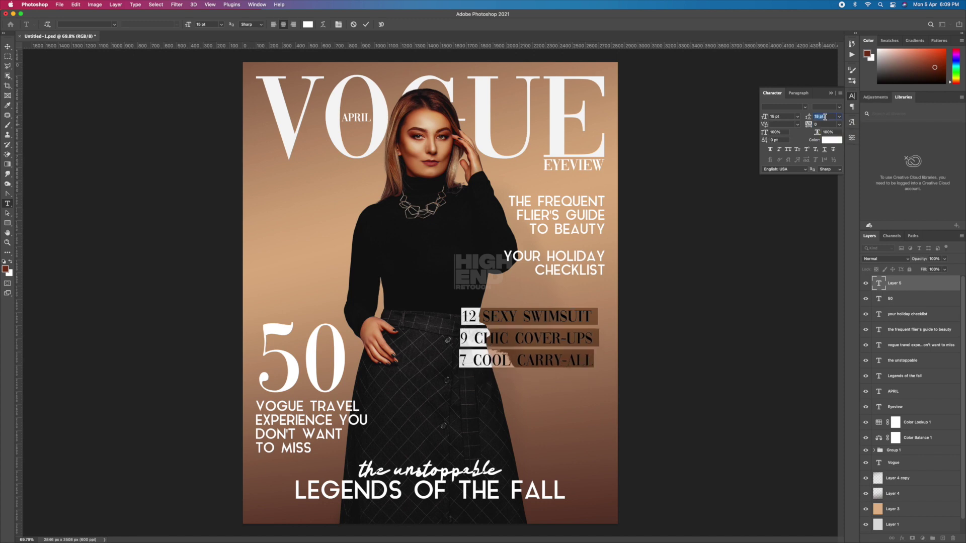
left_click(7, 46)
mouse_move(458, 308)
left_mouse_down()
mouse_move(487, 320)
mouse_move(550, 294)
left_mouse_up()
left_click(155, 269)
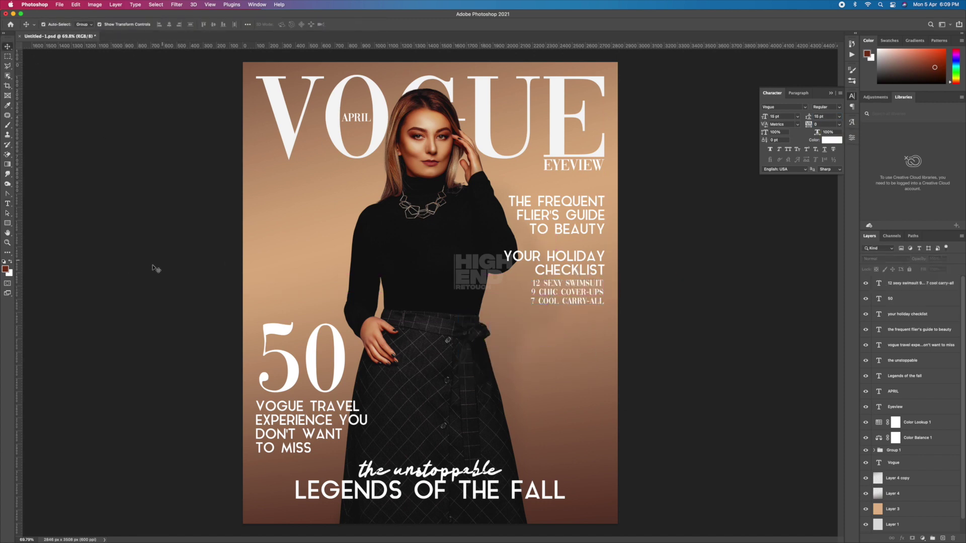
- Duplicate layers for BLACK FOR SUMMER? and its MADE Canvas subtitle, then move them down
left_click_drag(582, 263, 582, 335, "alt")
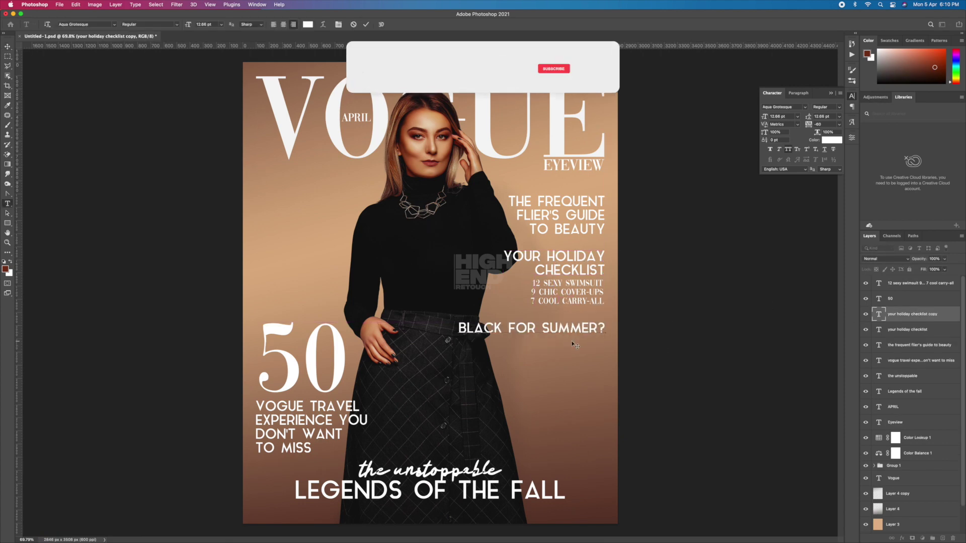
left_click_drag(574, 345, 574, 359, "alt")
type("WE SHOW YOU HOW IT'S DONE")
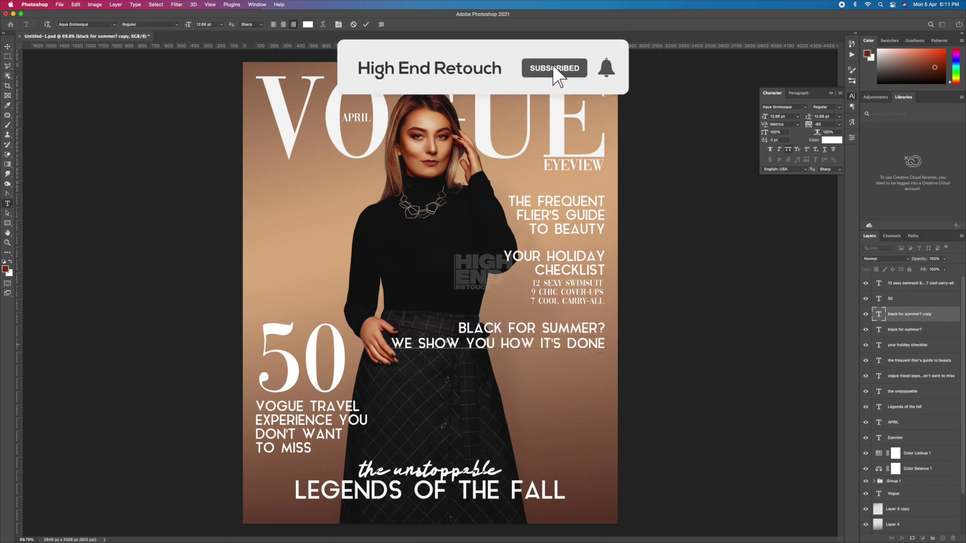
left_click(115, 24)
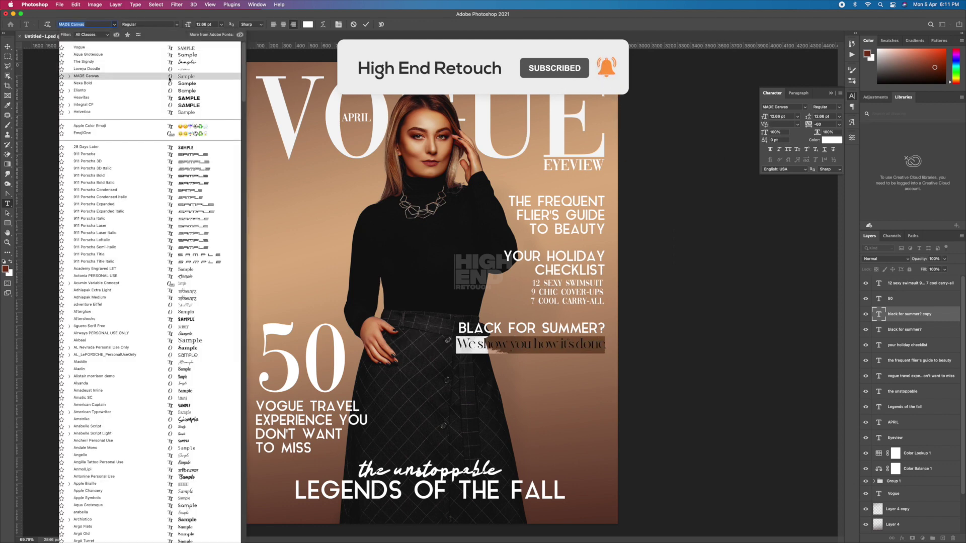
left_click(89, 60)
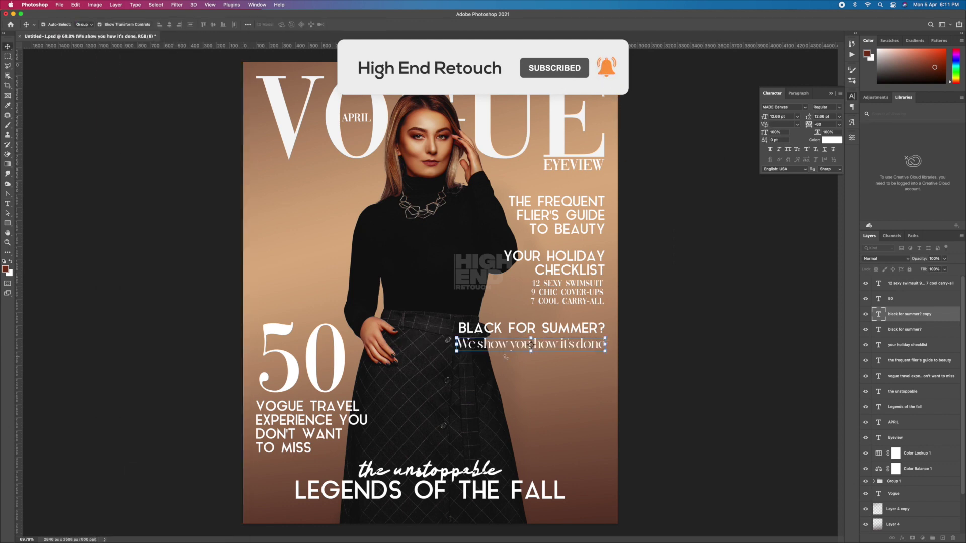
key("ctrl+Return")
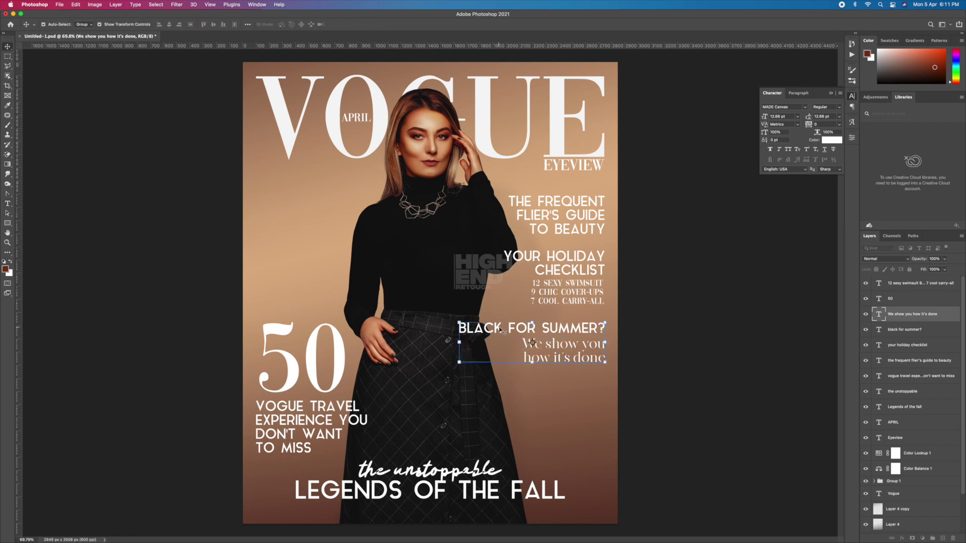
left_click_drag(504, 332, 504, 409)
- Apply MADE Canvas to the item list and move the checklist block above BLACK FOR SUMMER?
left_click(568, 292)
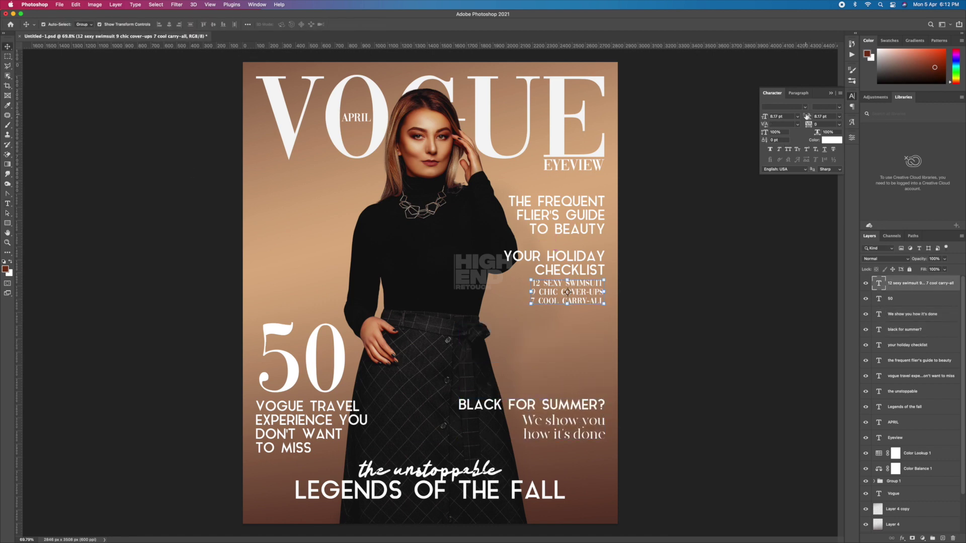
left_click(805, 107)
left_click(784, 135)
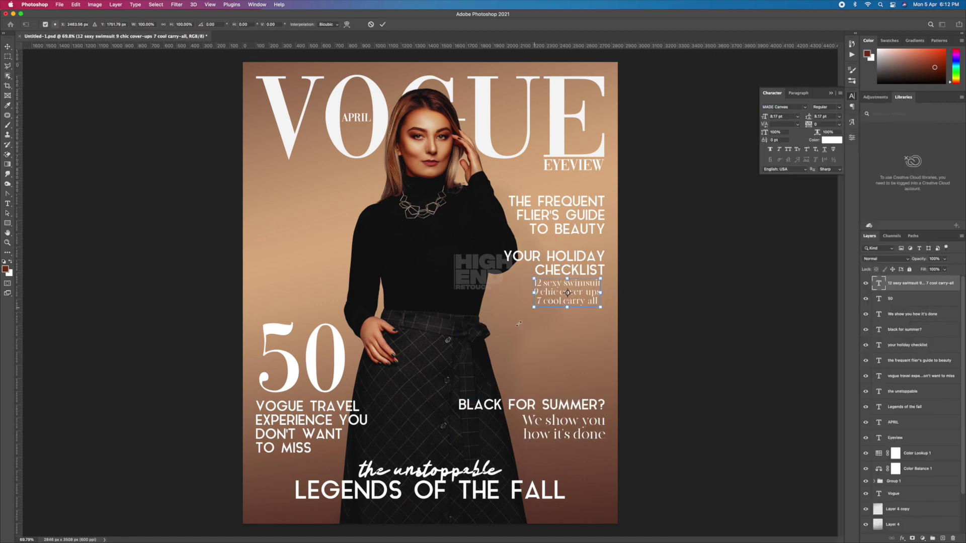
key("Return")
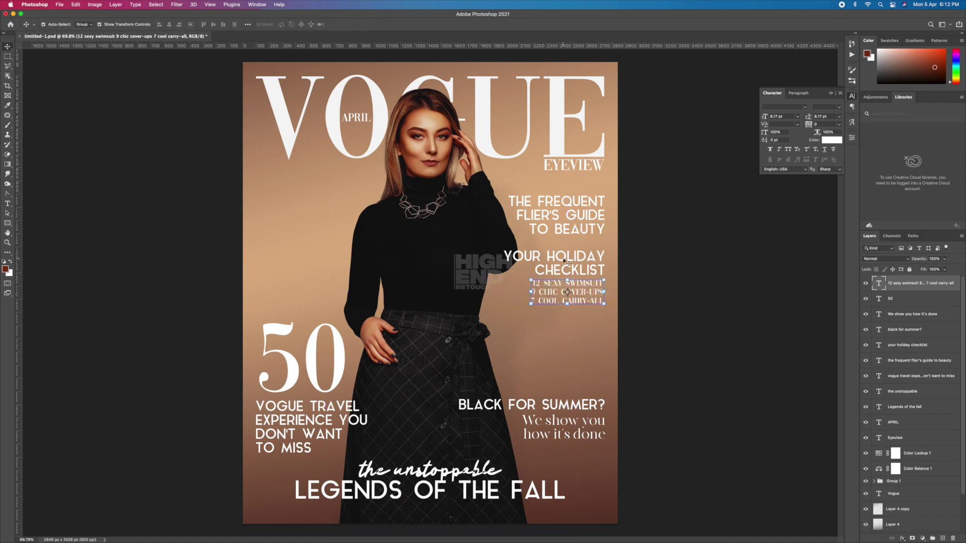
left_click_drag(564, 261, 564, 335)
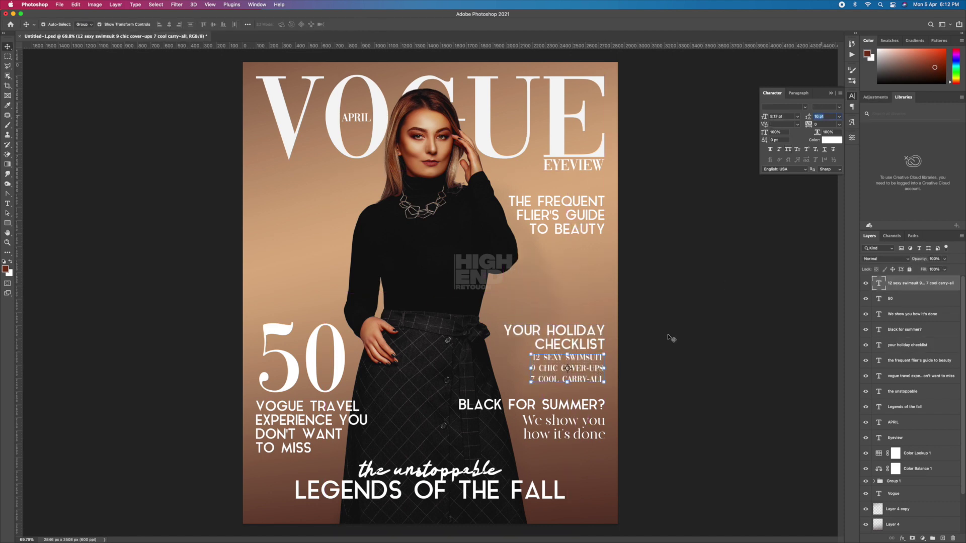
- Set the item list in Aqua Grotesque all caps and align it under the checklist heading
left_click(805, 106)
left_click(820, 145)
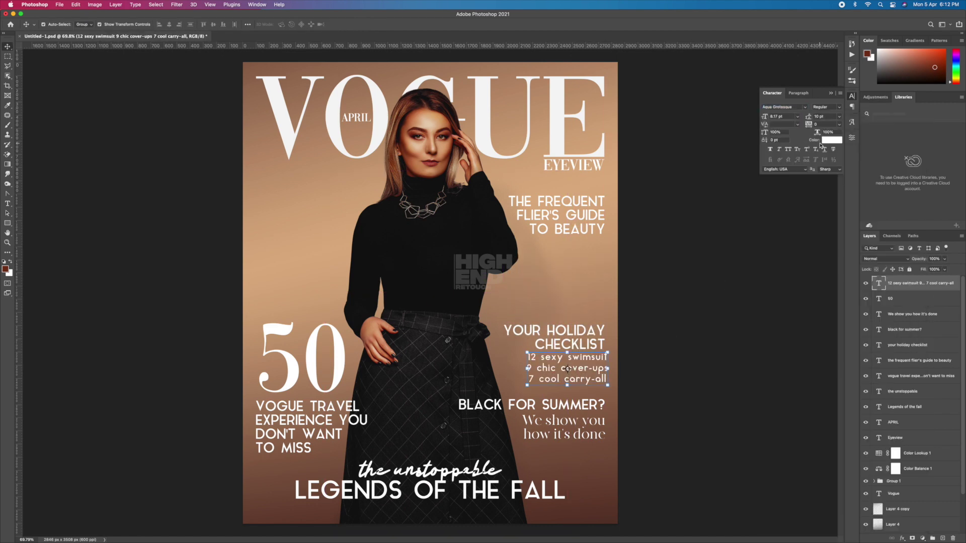
left_click(790, 149)
left_click_drag(570, 375, 539, 375)
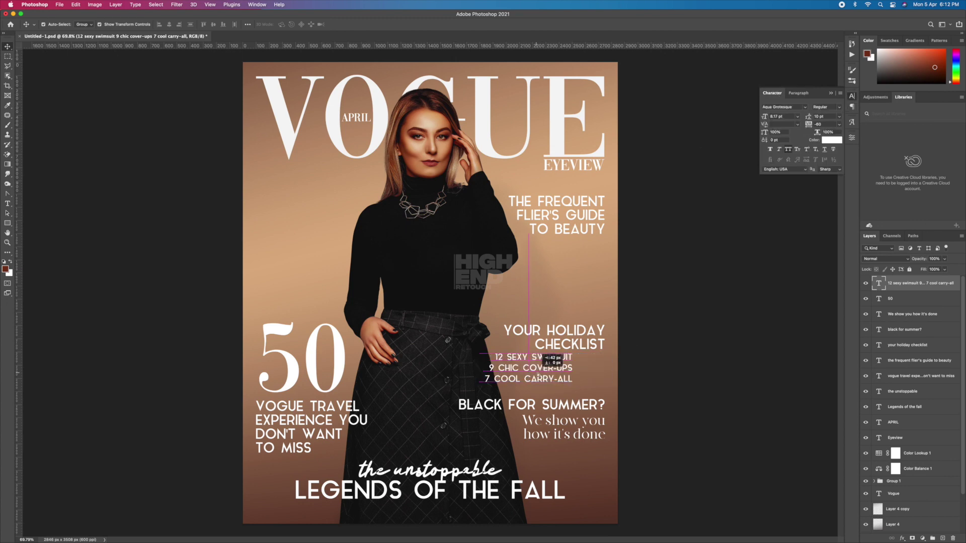
left_click(584, 344, "shift")
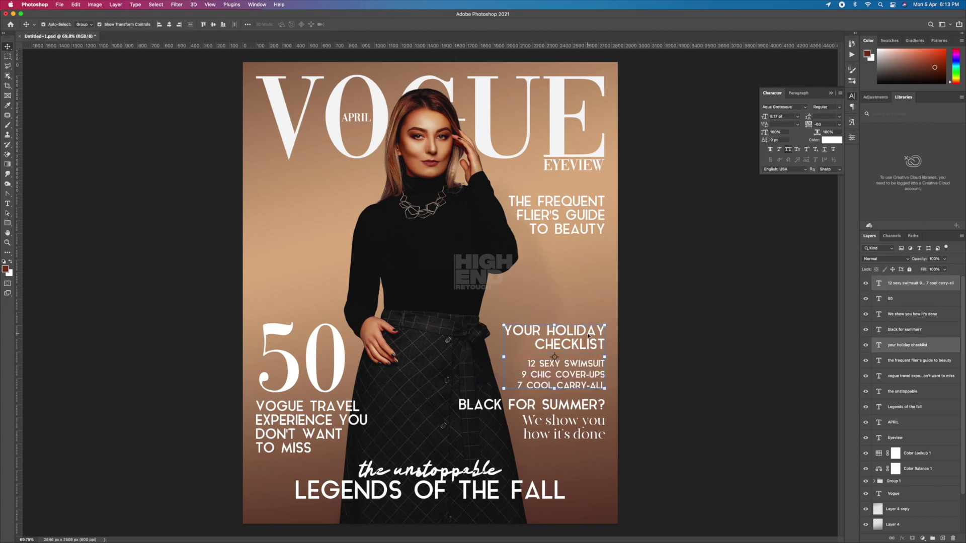
left_click_drag(586, 349, 588, 335)
- Nudge the BLACK FOR SUMMER? block and the checklist block slightly down
left_click(778, 346)
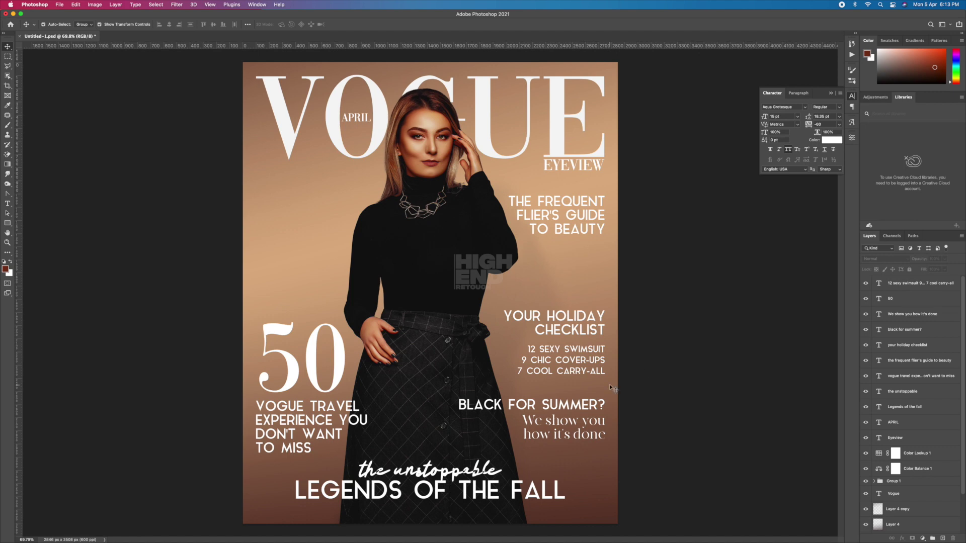
left_click(554, 405)
left_click(578, 421, "shift")
left_click_drag(583, 422, 582, 436)
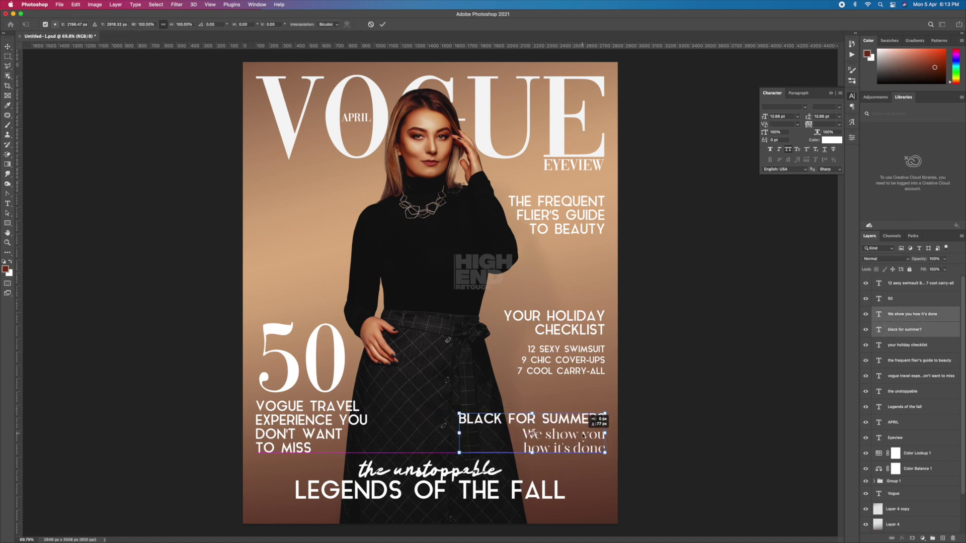
left_click(566, 360)
left_click(568, 330, "shift")
left_click_drag(569, 329, 569, 339)
left_click(556, 216, "shift")
left_click(531, 420, "shift")
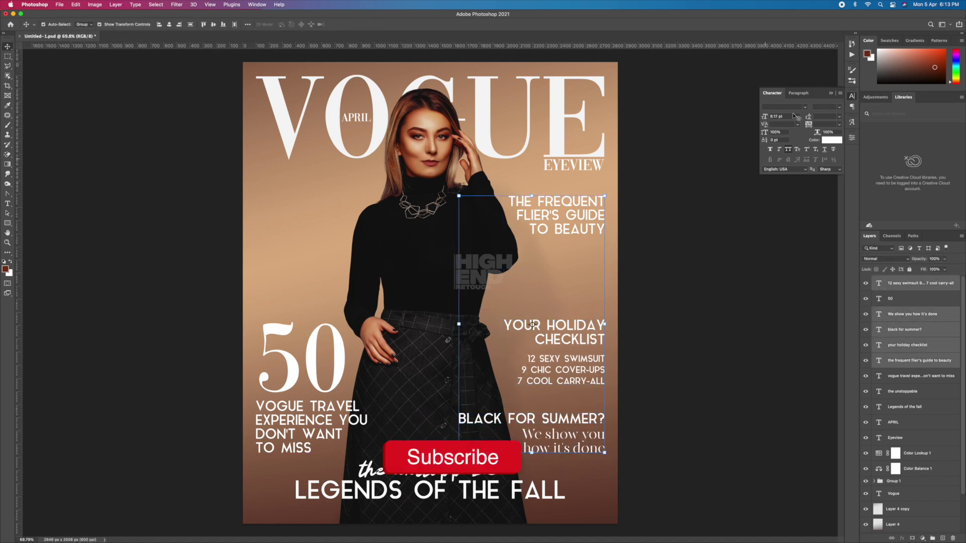
left_click(744, 236)
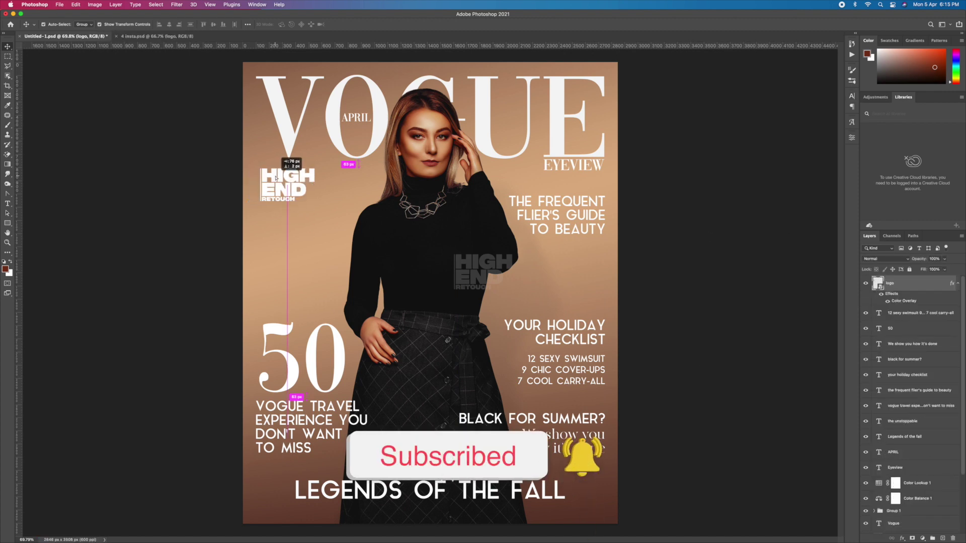
- Position the HIGH END logo at upper left and bring in the tutorial credit group at the bottom
left_click(277, 225)
left_click_drag(284, 187, 271, 207)
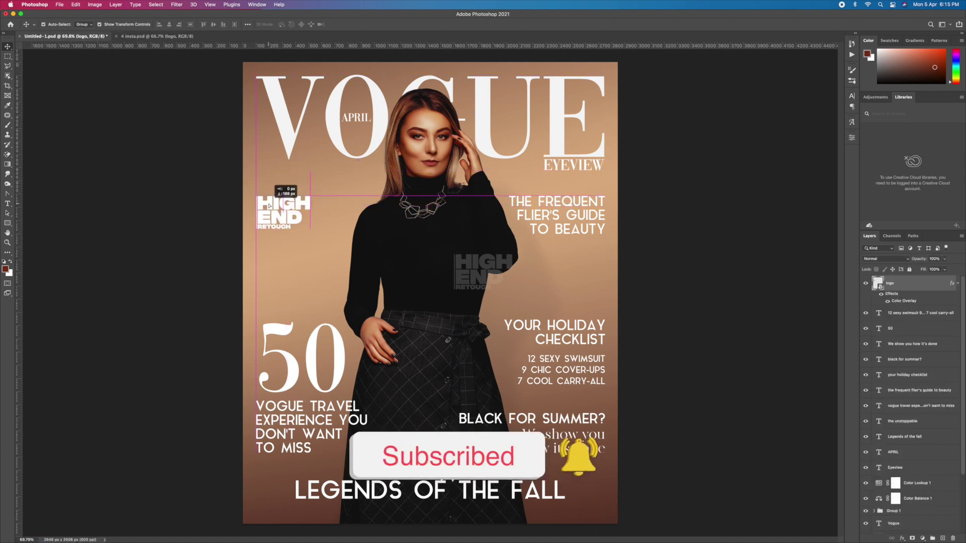
left_click(121, 219)
mouse_move(157, 39)
left_mouse_down()
mouse_move(430, 293)
mouse_move(467, 517)
left_mouse_up()
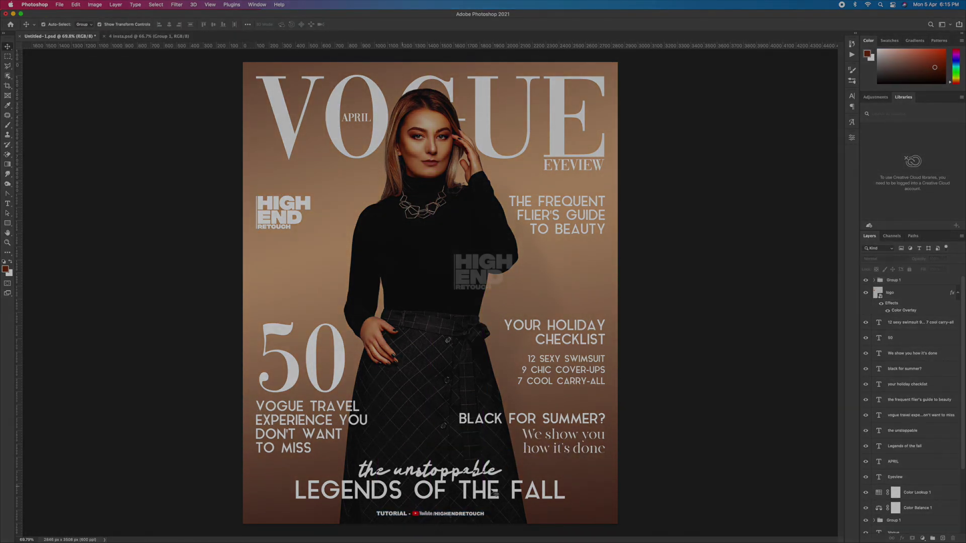